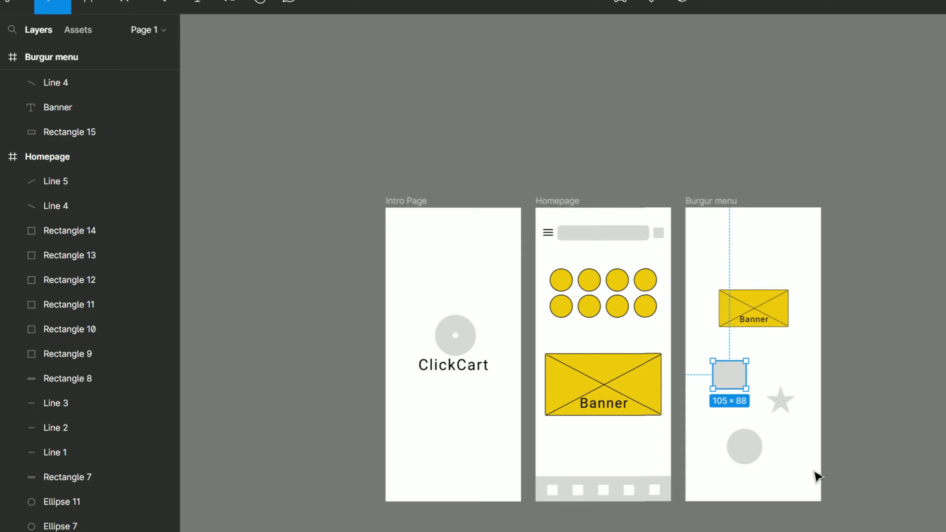
Step: Group the grey rectangle, star and circle in the Burgur menu frame, and shift the group slightly within the frame
{"action": "left_click", "coordinate": [710, 425]}
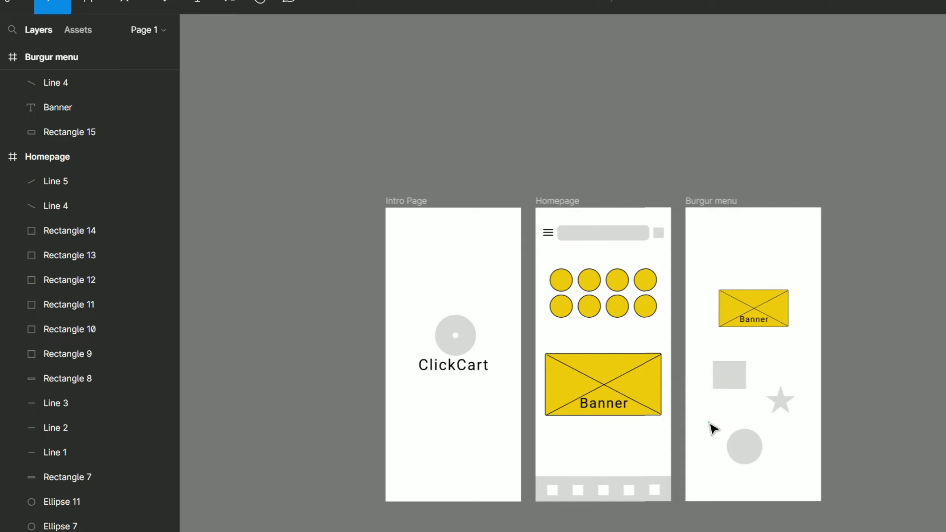
{"action": "left_click", "coordinate": [708, 423]}
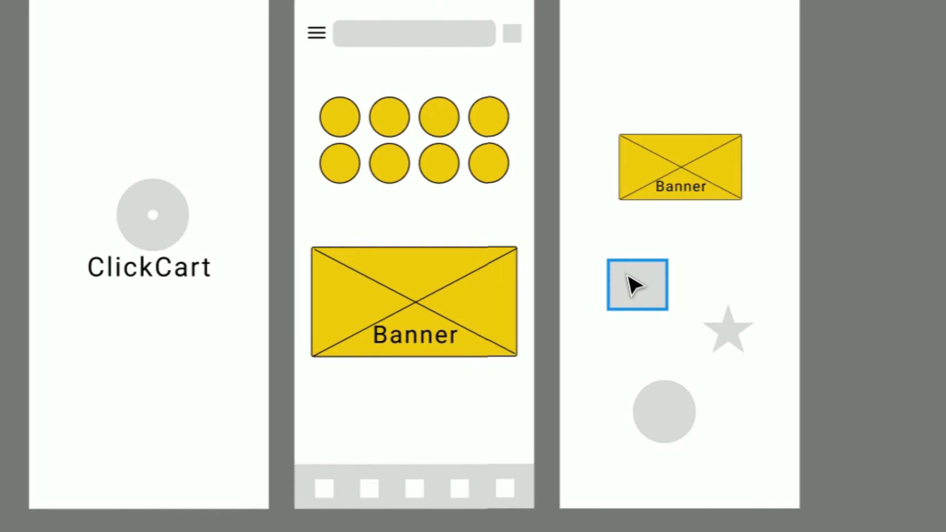
{"action": "left_click", "coordinate": [635, 285]}
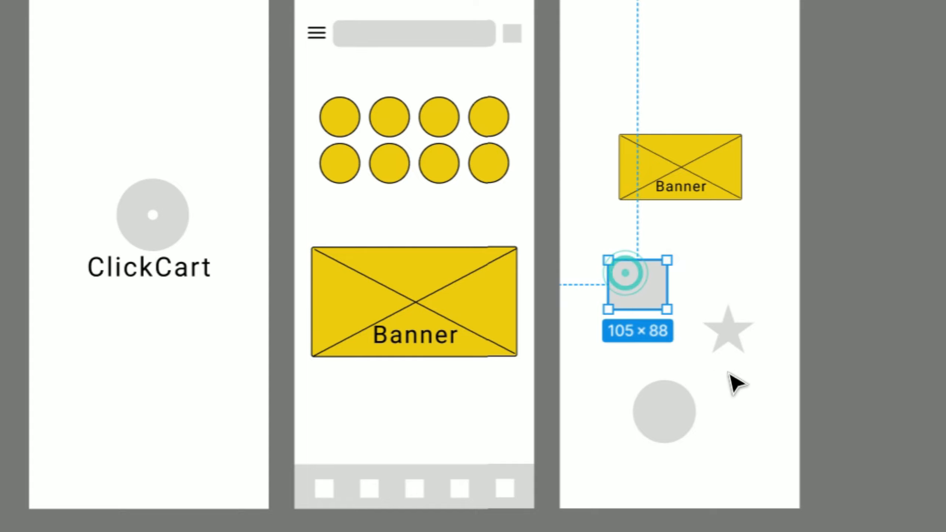
{"action": "left_click", "coordinate": [721, 332], "text": "shift"}
{"action": "left_click", "coordinate": [687, 423], "text": "shift"}
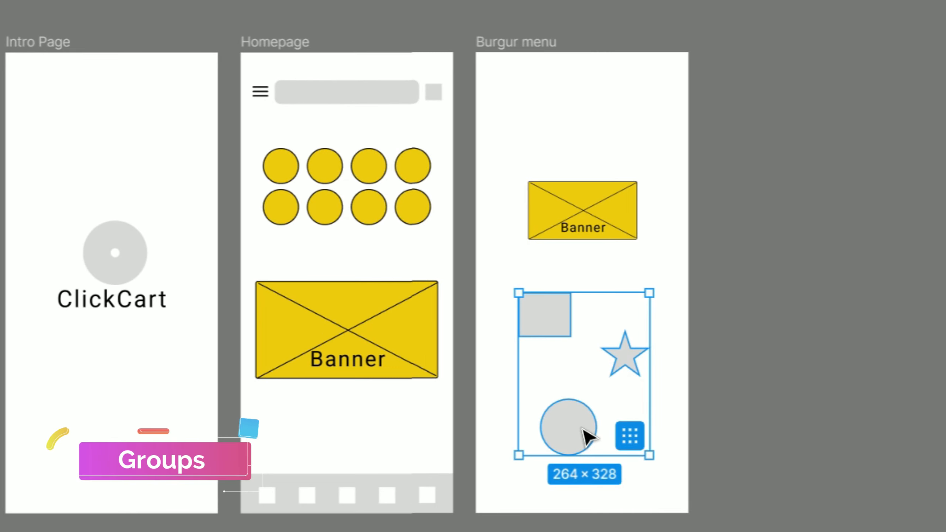
{"action": "right_click", "coordinate": [679, 413]}
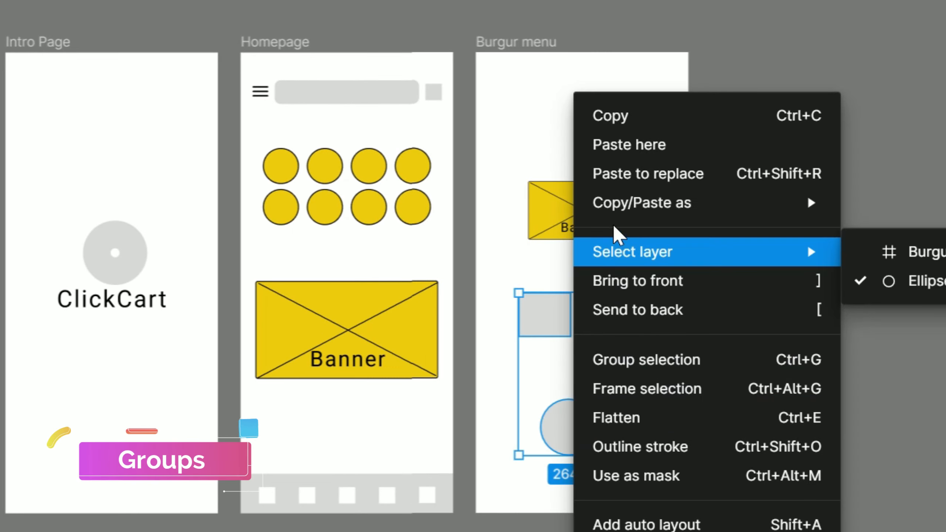
{"action": "left_click", "coordinate": [679, 366]}
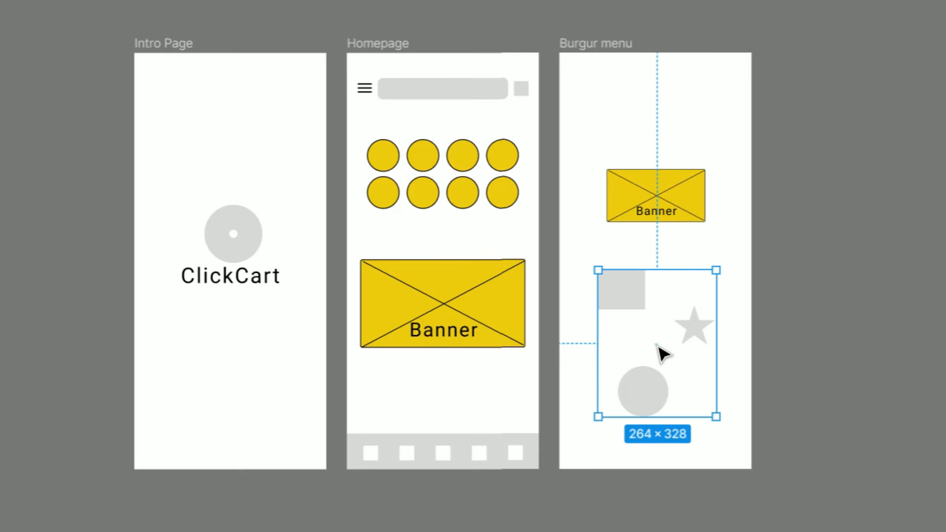
{"action": "left_click_drag", "start_coordinate": [657, 346], "coordinate": [636, 309]}
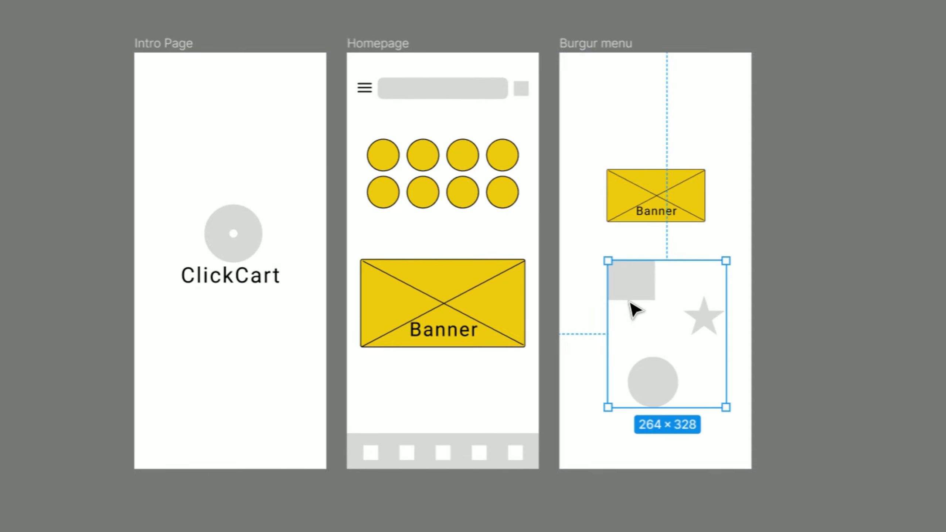
Step: Try deleting the rectangle inside the group, and undo the deletion
{"action": "double_click", "coordinate": [636, 286]}
{"action": "key", "text": "Delete"}
{"action": "left_click_drag", "start_coordinate": [184, 367], "coordinate": [243, 347]}
{"action": "key", "text": "ctrl+z"}
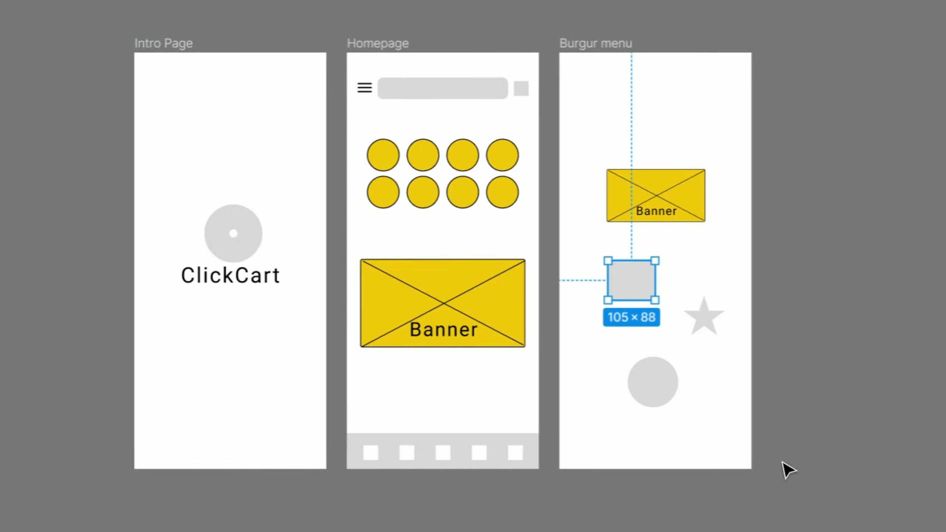
{"action": "left_click", "coordinate": [711, 425]}
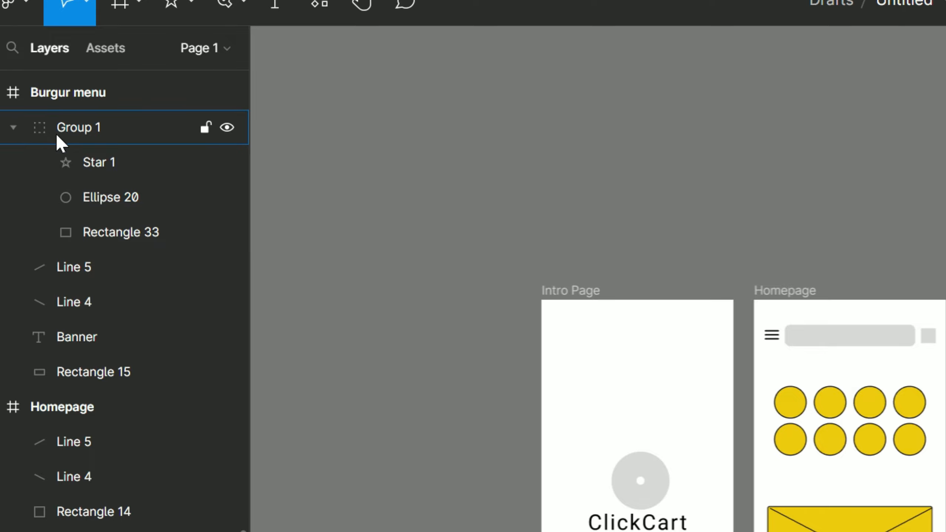
Step: Collapse Group 1 in the layer list, select it as one item, and expand it again to view its layers
{"action": "left_click", "coordinate": [10, 127]}
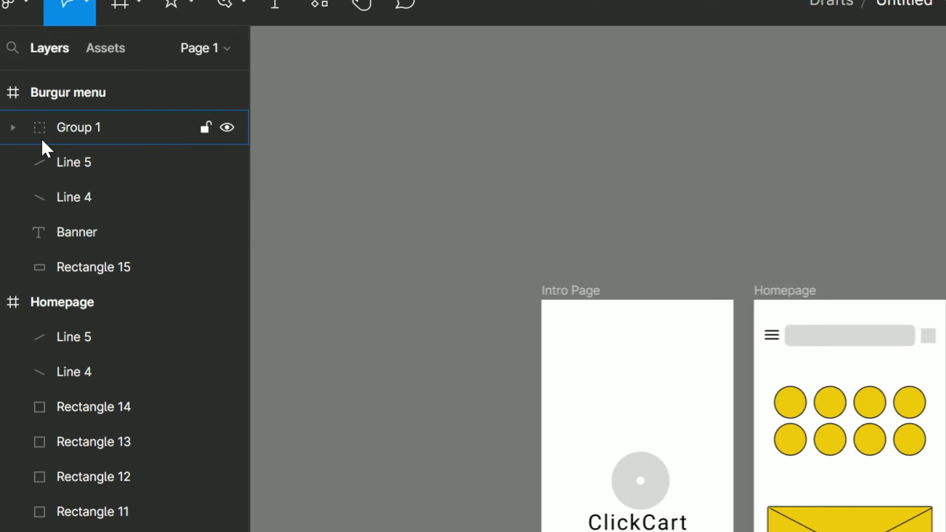
{"action": "left_click", "coordinate": [90, 131]}
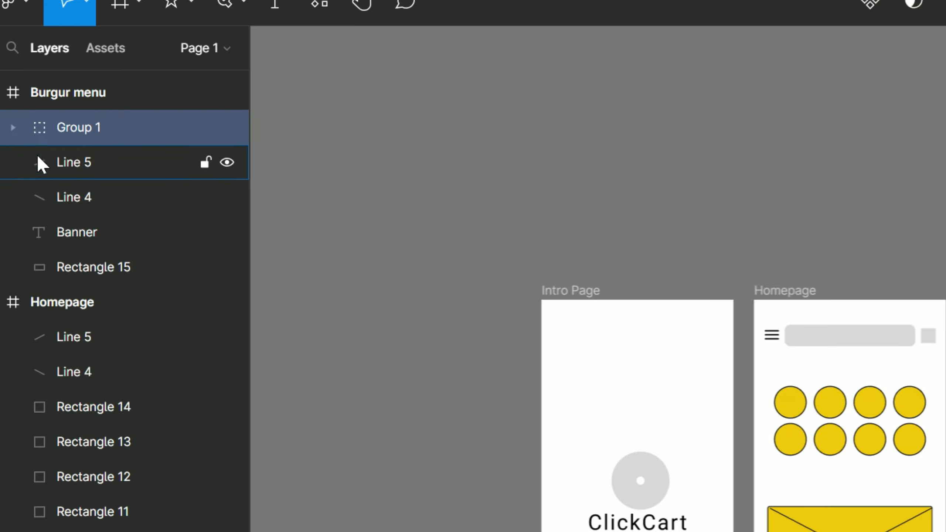
{"action": "left_click", "coordinate": [13, 127]}
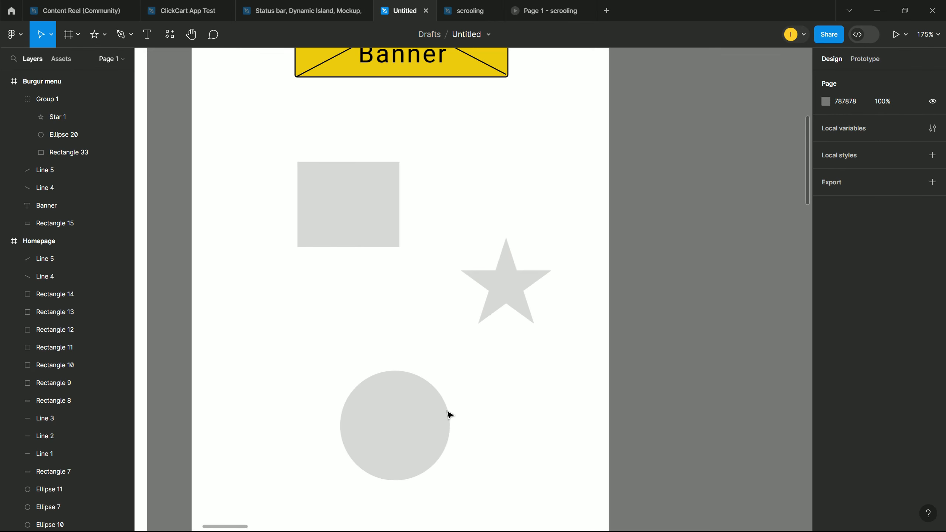
Step: Rearrange the rectangle, circle and star inside the group into one horizontal row below the banner
{"action": "left_click", "coordinate": [449, 414]}
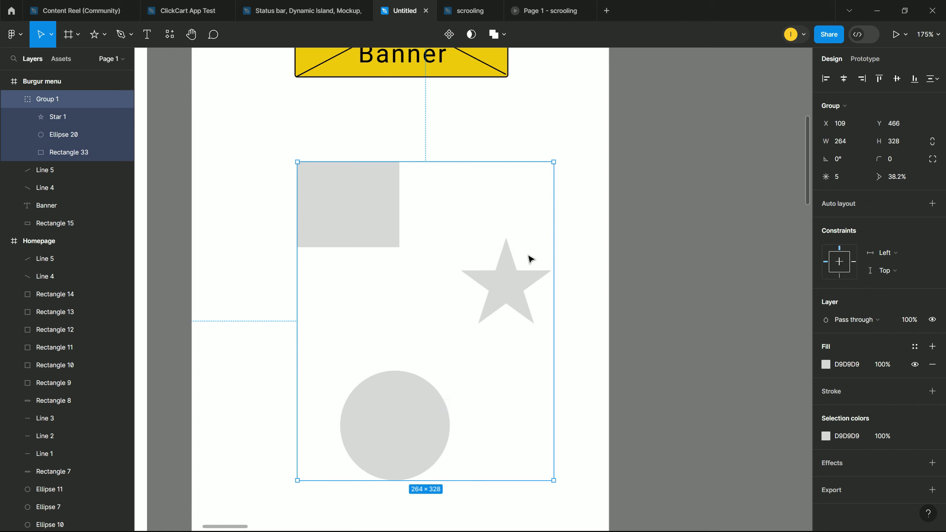
{"action": "left_click", "coordinate": [600, 309]}
{"action": "double_click", "coordinate": [365, 212]}
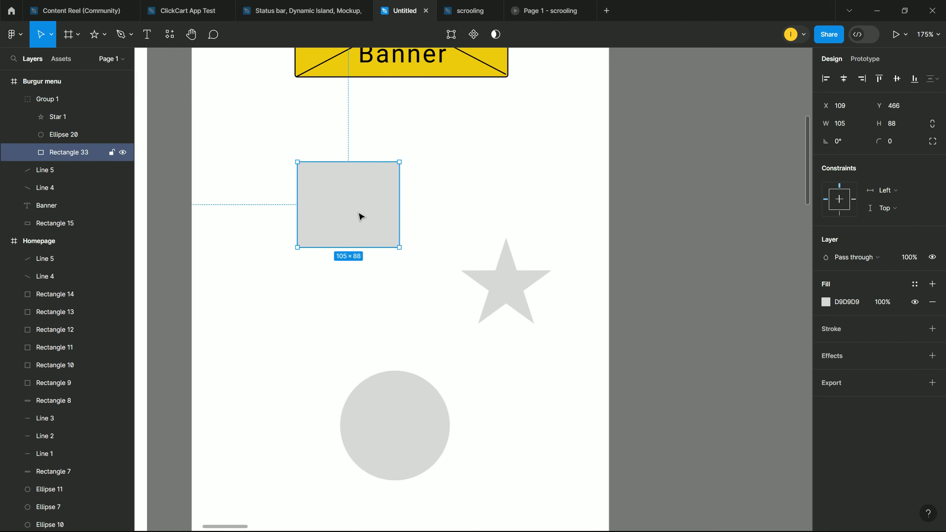
{"action": "left_click_drag", "start_coordinate": [360, 217], "coordinate": [292, 228]}
{"action": "left_click", "coordinate": [416, 396]}
{"action": "left_click_drag", "start_coordinate": [401, 424], "coordinate": [409, 216]}
{"action": "left_click_drag", "start_coordinate": [507, 283], "coordinate": [525, 210]}
Step: Move the whole shape group down in the Burgur menu frame to about X 31, Y 511
{"action": "left_click", "coordinate": [353, 235]}
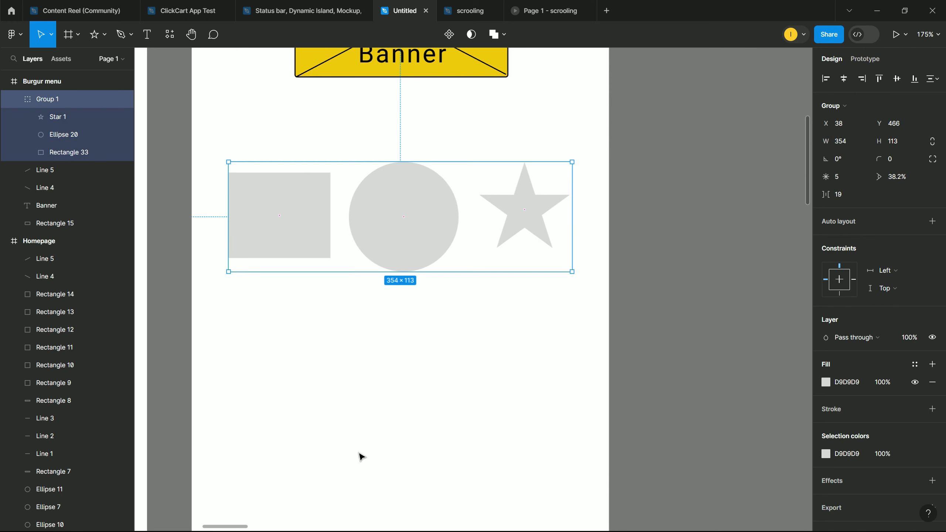
{"action": "left_click_drag", "start_coordinate": [428, 257], "coordinate": [423, 300]}
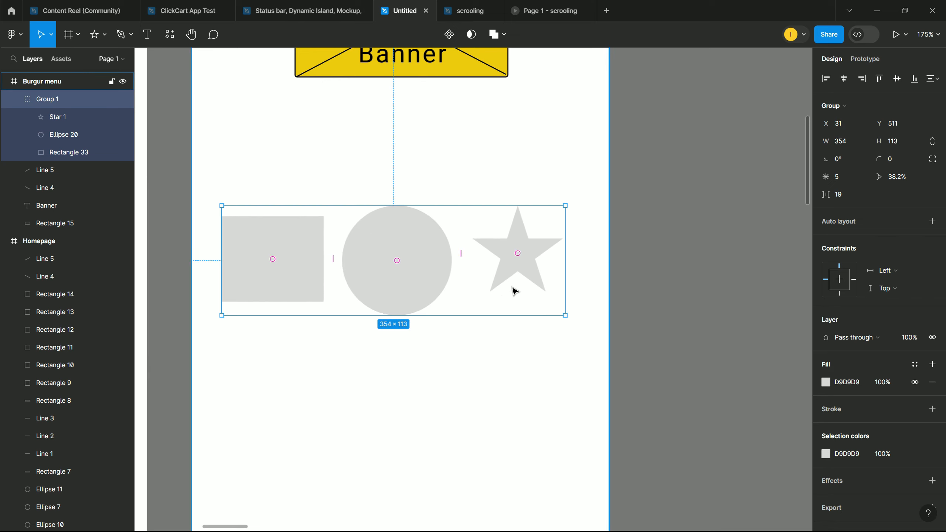
{"action": "scroll", "coordinate": [506, 299], "scroll_direction": "down", "scroll_amount": 2}
{"action": "scroll", "coordinate": [484, 311], "scroll_direction": "down", "scroll_amount": 1}
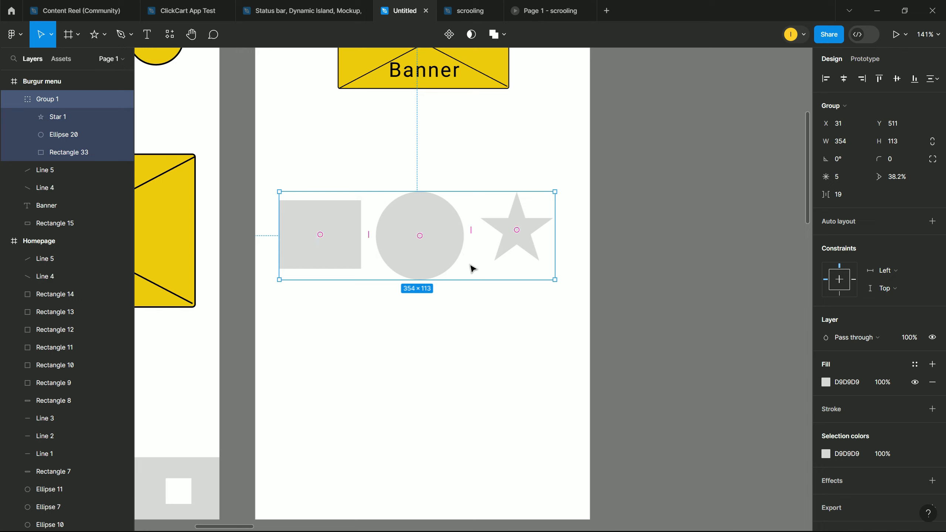
{"action": "left_click", "coordinate": [460, 399]}
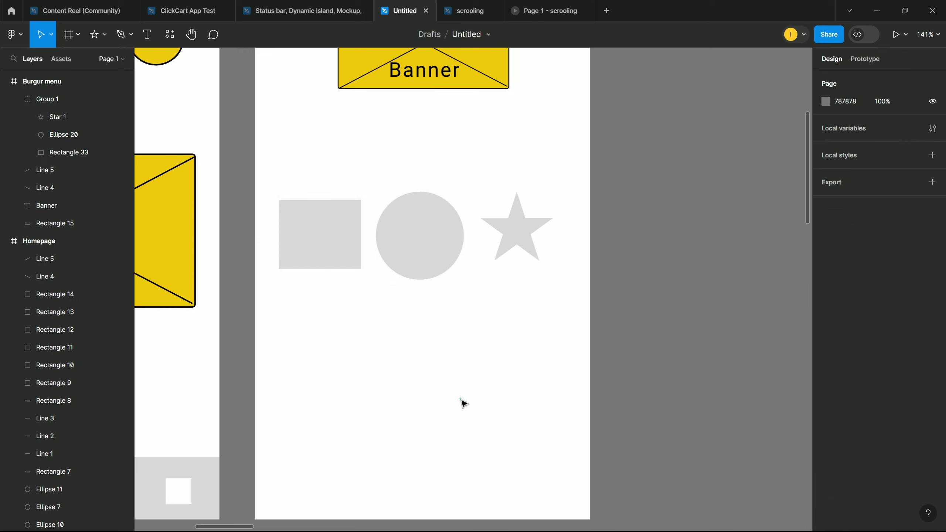
Step: Ungroup the row of shapes and select the rectangle, circle and star individually
{"action": "left_click_drag", "start_coordinate": [317, 339], "coordinate": [520, 241]}
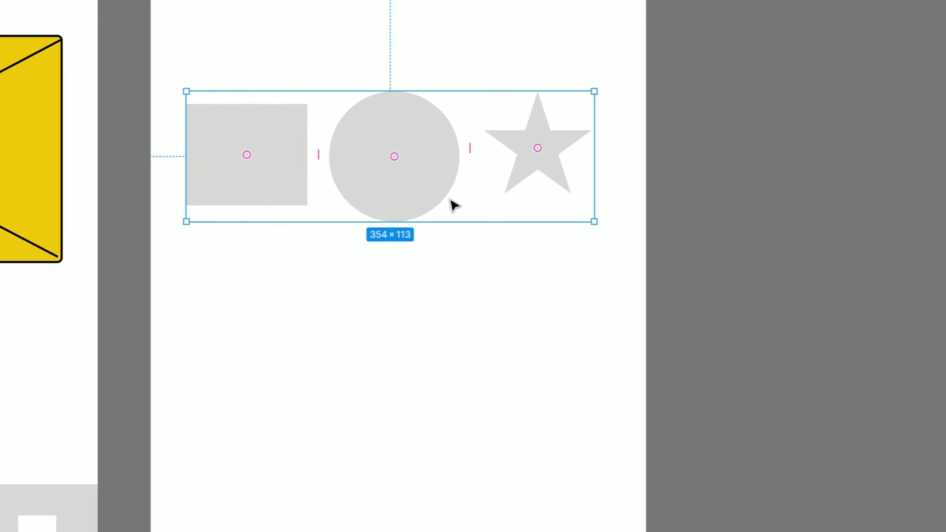
{"action": "right_click", "coordinate": [454, 205]}
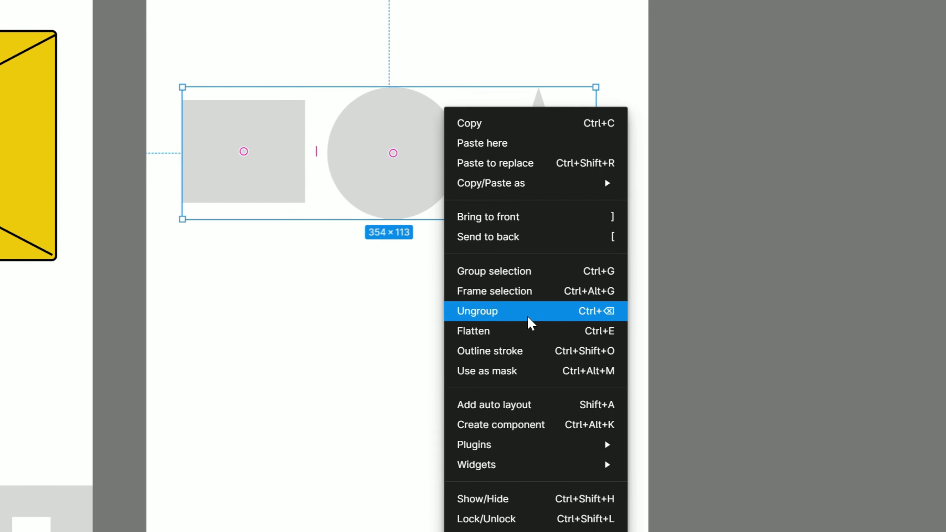
{"action": "left_click", "coordinate": [530, 323]}
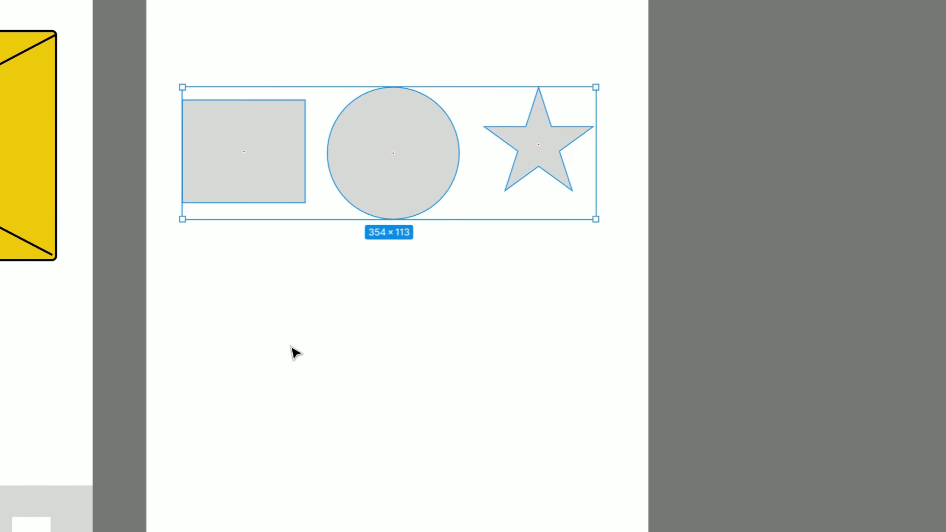
{"action": "left_click", "coordinate": [246, 324]}
{"action": "left_click", "coordinate": [214, 156]}
{"action": "left_click", "coordinate": [422, 161]}
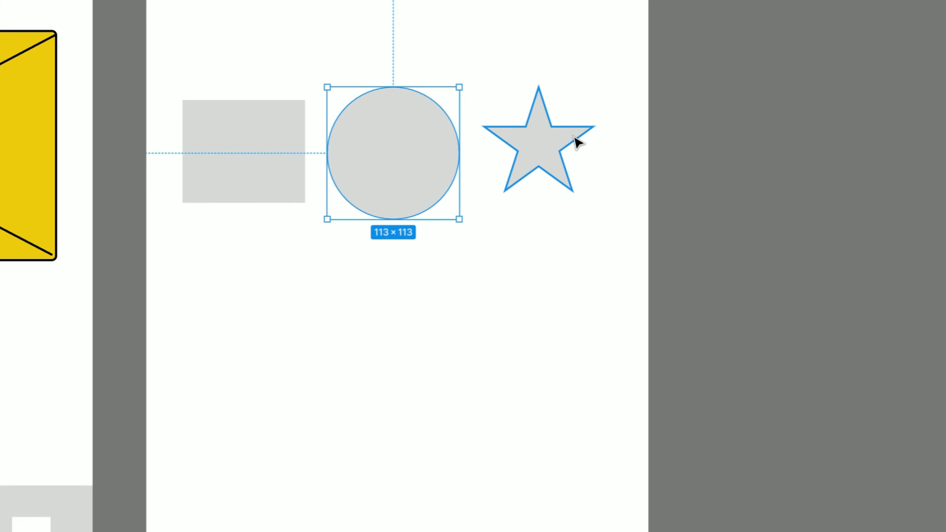
{"action": "left_click", "coordinate": [559, 139]}
Step: Group the rectangle, circle and star together again
{"action": "left_click_drag", "start_coordinate": [209, 341], "coordinate": [567, 169]}
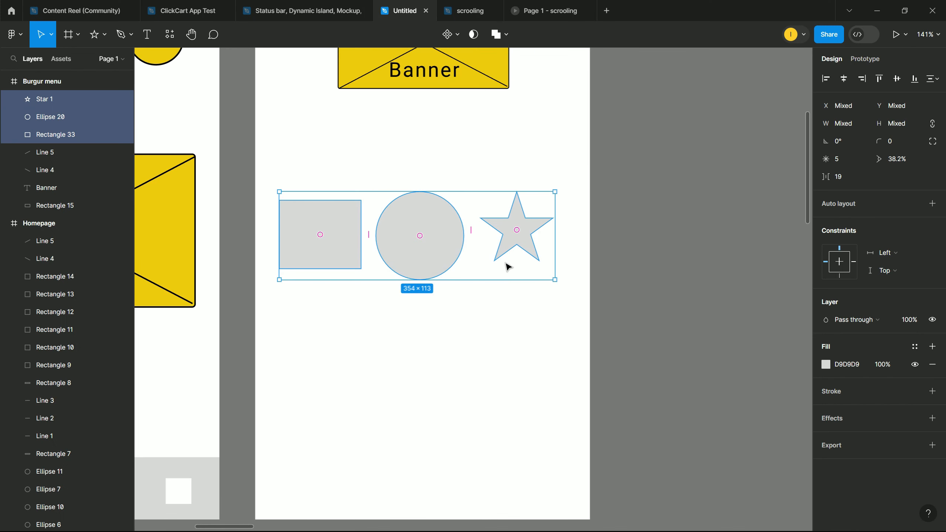
{"action": "key", "text": "ctrl+g"}
{"action": "left_click", "coordinate": [464, 397]}
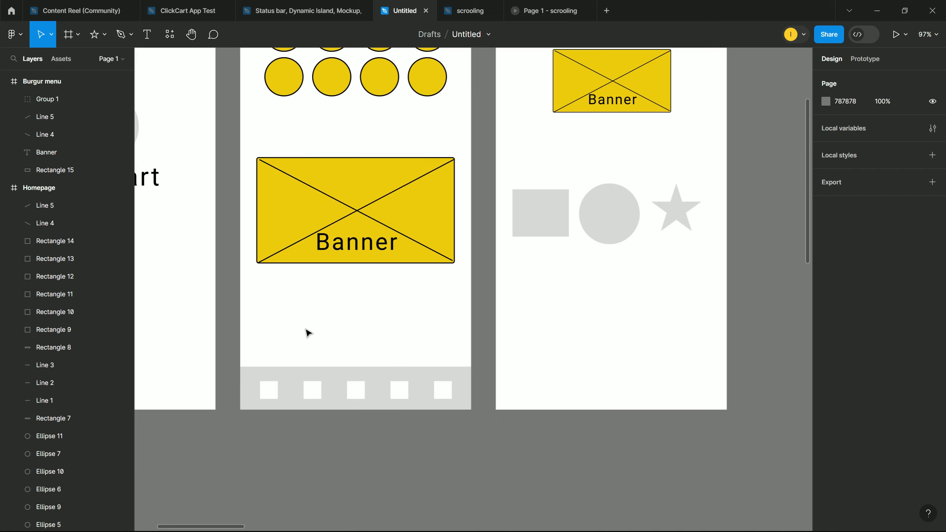
Step: Examine the Homepage's bottom navigation bar by selecting its grey background and each of its five white squares
{"action": "left_click", "coordinate": [306, 330]}
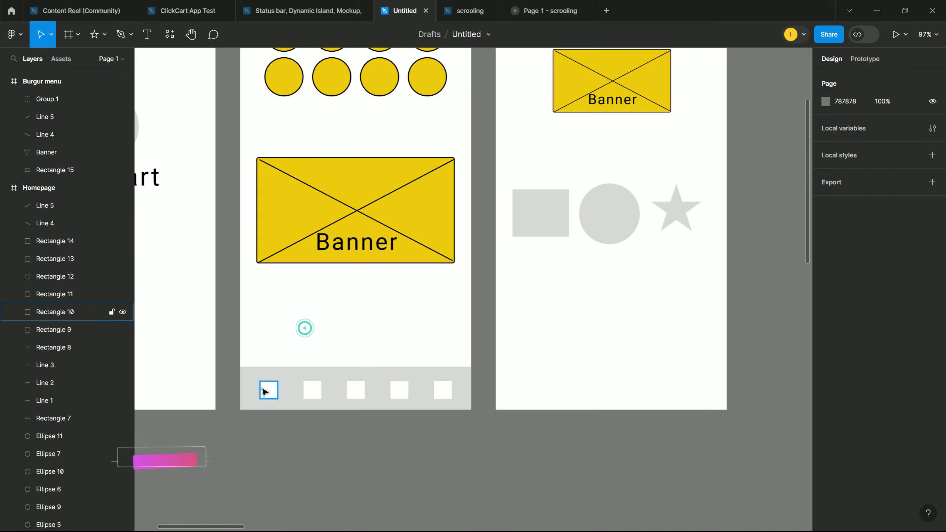
{"action": "left_click", "coordinate": [263, 390]}
{"action": "left_click", "coordinate": [289, 378]}
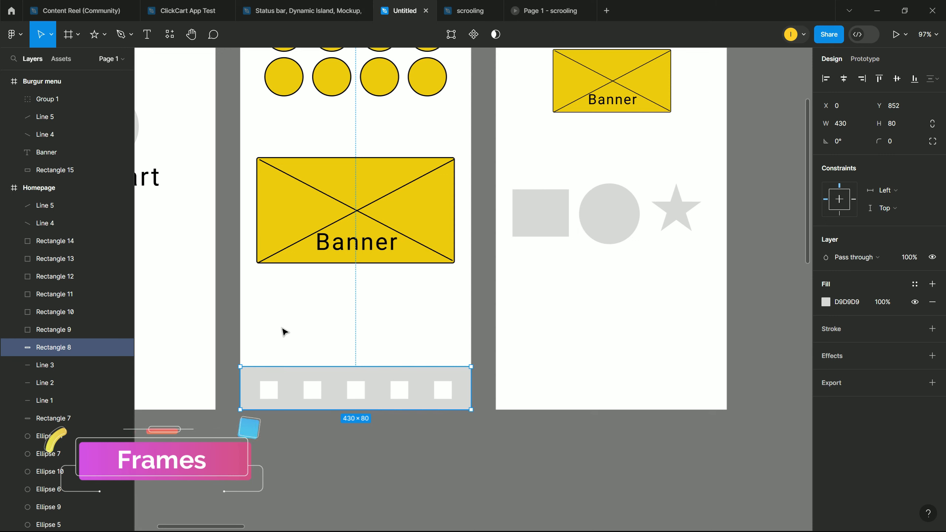
{"action": "left_click_drag", "start_coordinate": [259, 344], "coordinate": [469, 403]}
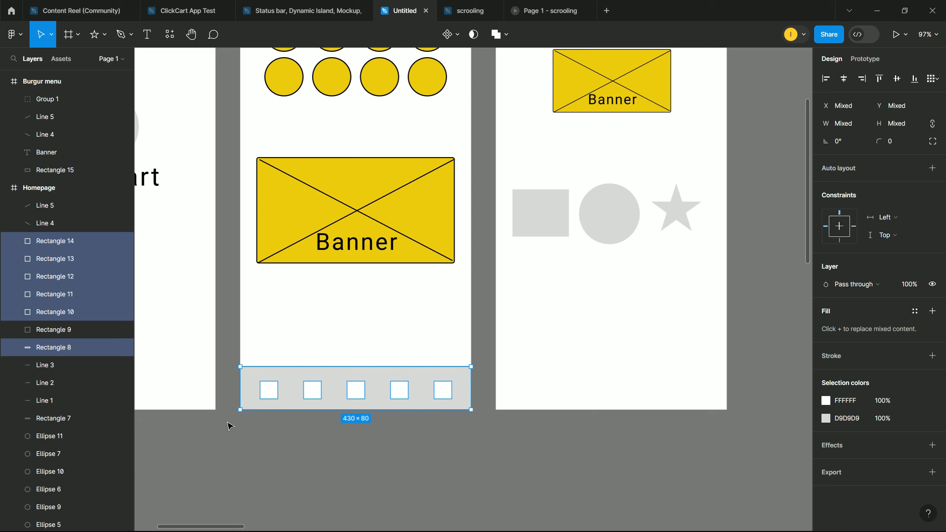
{"action": "left_click", "coordinate": [306, 436]}
{"action": "left_click", "coordinate": [270, 390]}
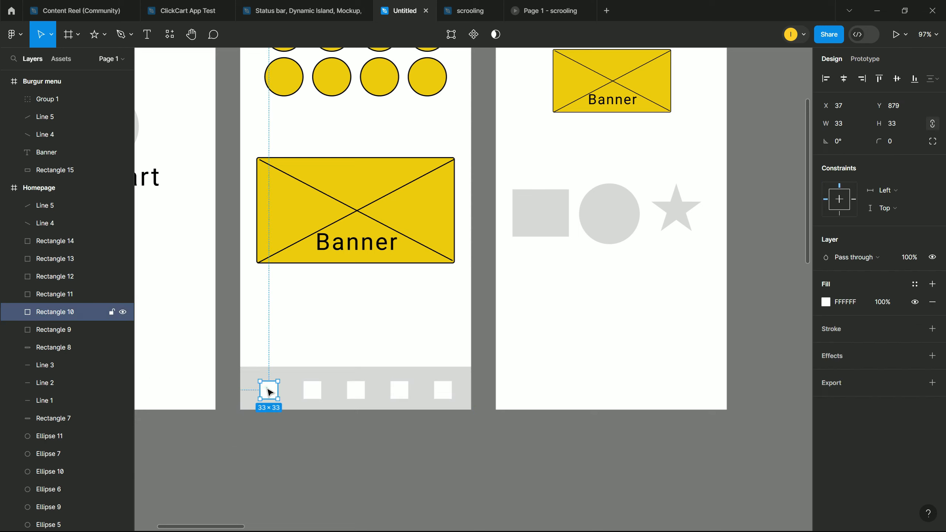
{"action": "left_click", "coordinate": [314, 395]}
{"action": "left_click", "coordinate": [353, 390]}
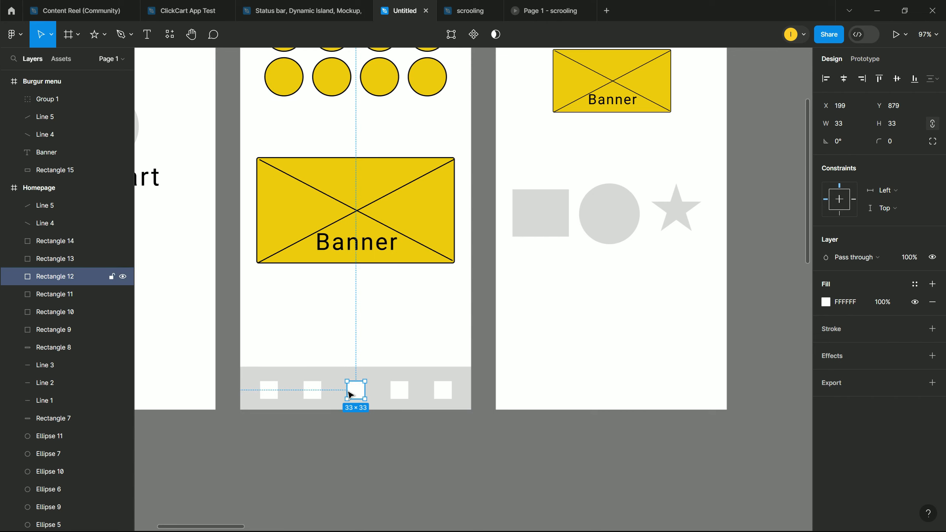
{"action": "left_click", "coordinate": [396, 396]}
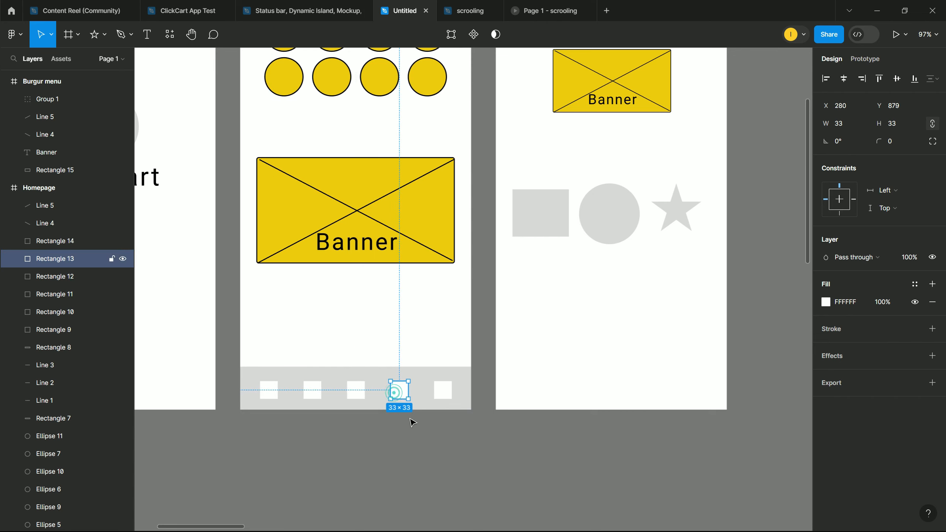
{"action": "left_click", "coordinate": [446, 394]}
Step: Wrap the navigation bar background and its five white squares in a frame with Frame selection
{"action": "left_click", "coordinate": [261, 350]}
{"action": "left_click_drag", "start_coordinate": [253, 339], "coordinate": [455, 400]}
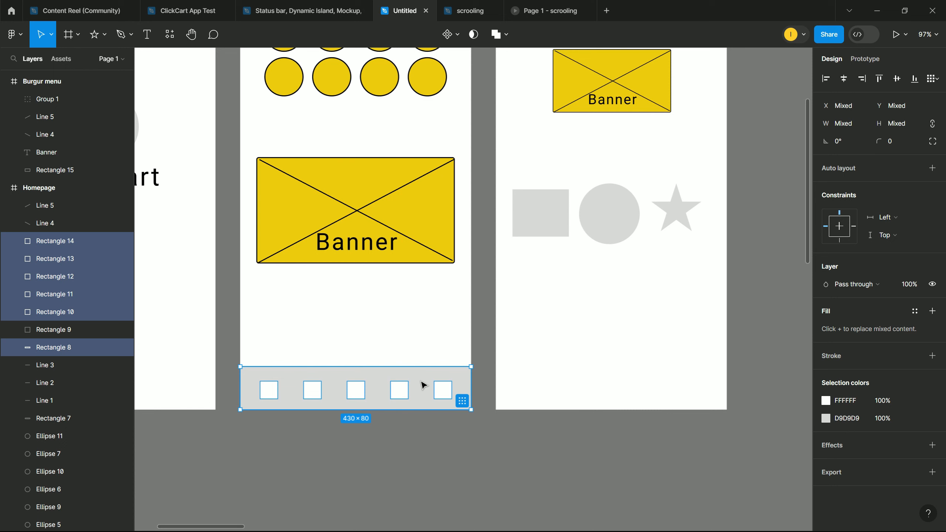
{"action": "right_click", "coordinate": [424, 385]}
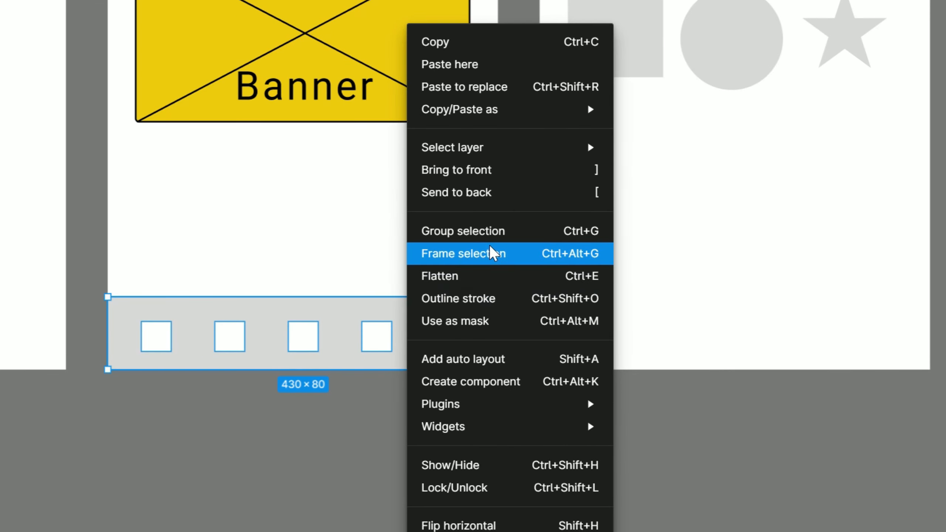
{"action": "left_click", "coordinate": [581, 258]}
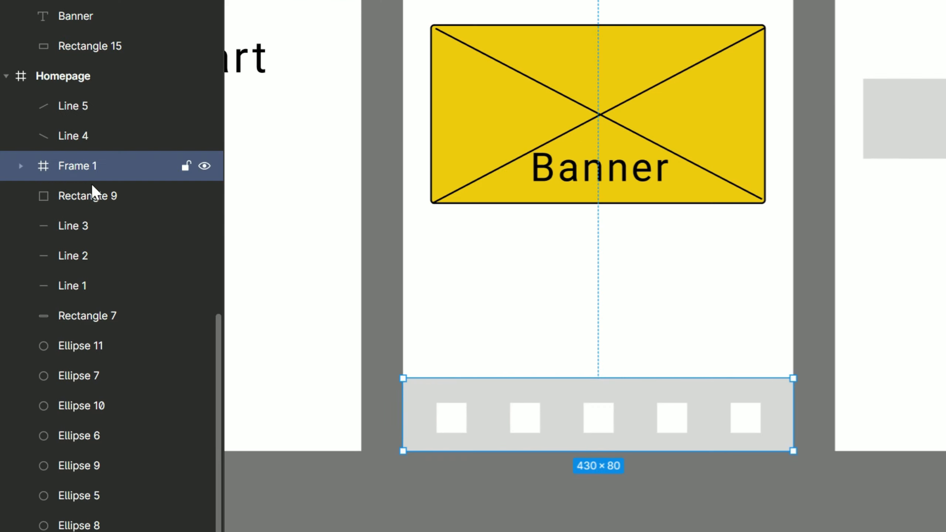
Step: Expand the navigation bar's frame in the layer list and inspect its layers by selecting Rectangle 14 and Rectangle 13
{"action": "left_click", "coordinate": [14, 168]}
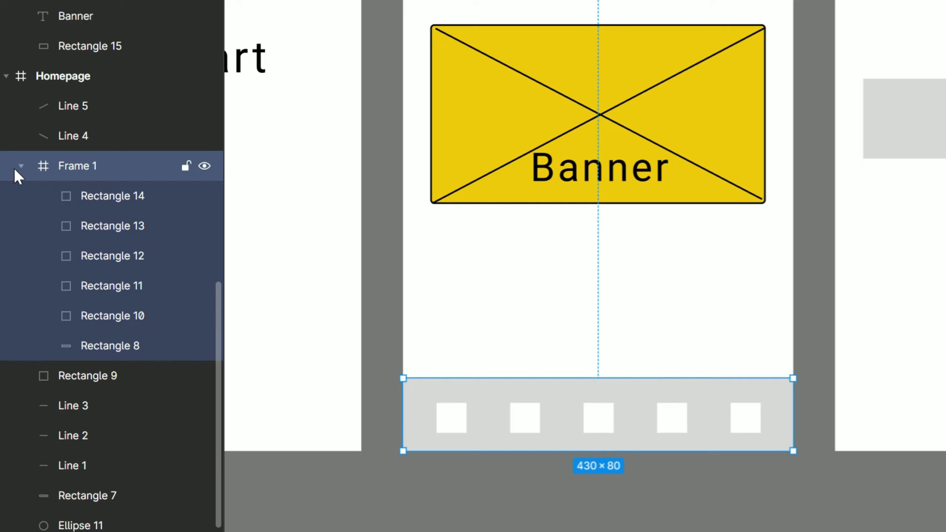
{"action": "left_click", "coordinate": [142, 192]}
{"action": "left_click", "coordinate": [132, 228]}
{"action": "left_click", "coordinate": [113, 185]}
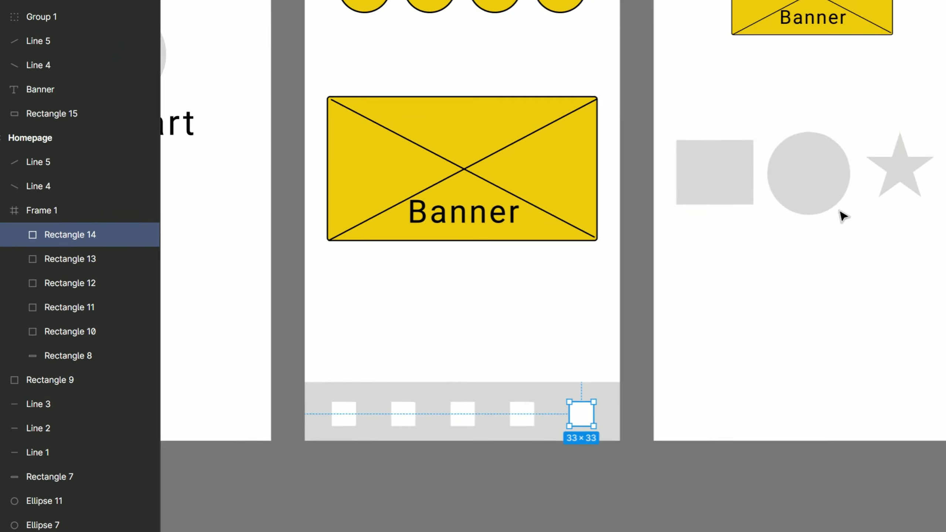
Step: Try to move the navigation bar's fourth white square up out of its frame, and undo the move
{"action": "left_click", "coordinate": [731, 194]}
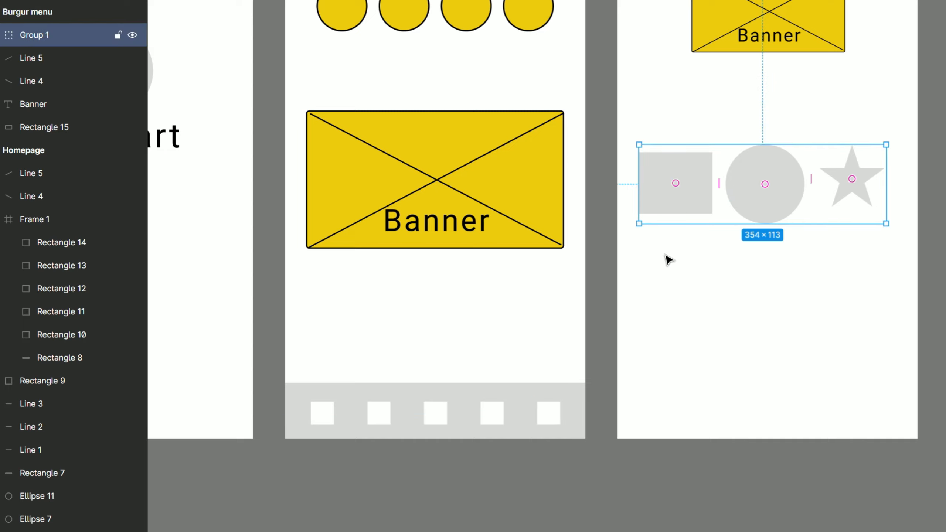
{"action": "double_click", "coordinate": [496, 417]}
{"action": "left_click_drag", "start_coordinate": [489, 415], "coordinate": [488, 362]}
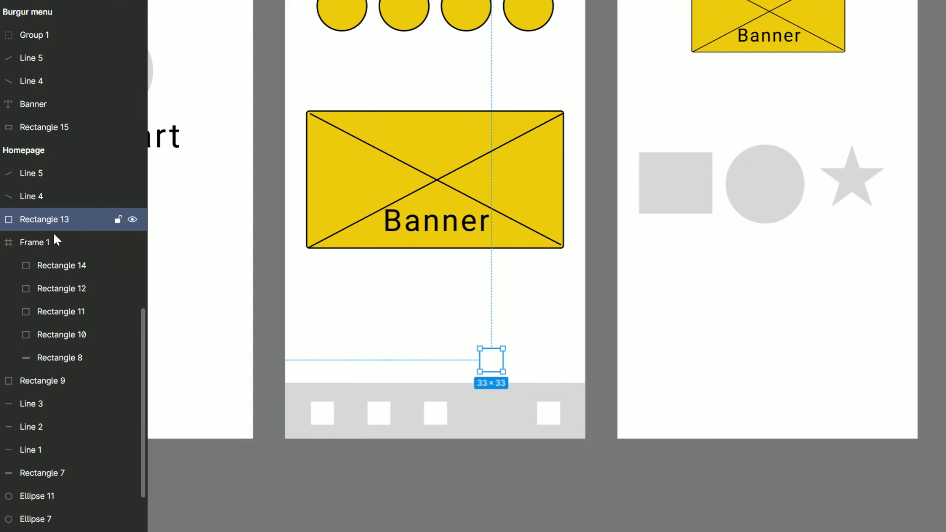
{"action": "key", "text": "ctrl+z"}
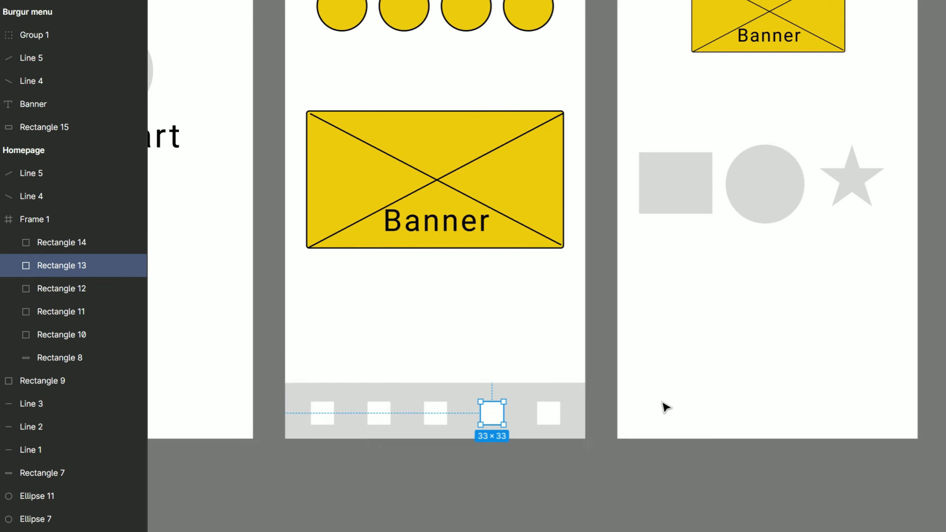
{"action": "left_click", "coordinate": [521, 402]}
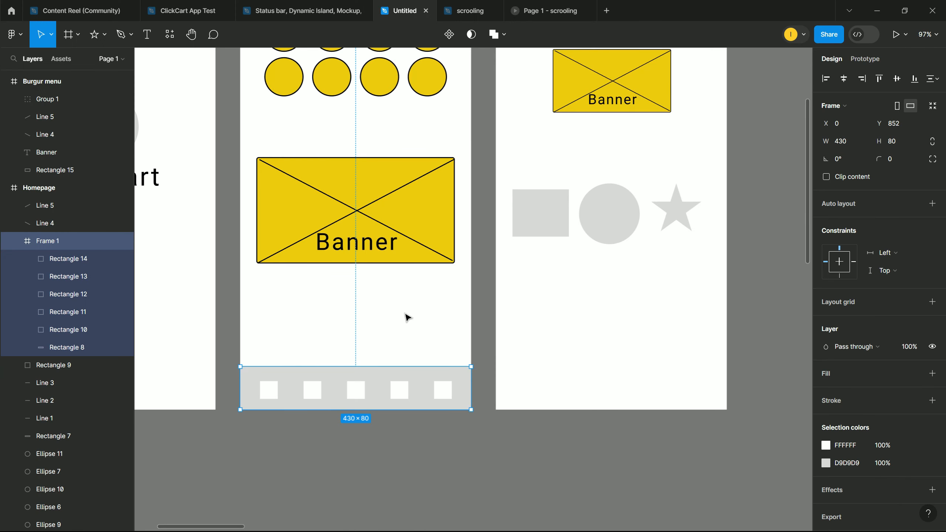
Step: In the scrooling file, enable Clip content on the circular photo row's frame and narrow it to 403 wide
{"action": "left_click", "coordinate": [469, 5]}
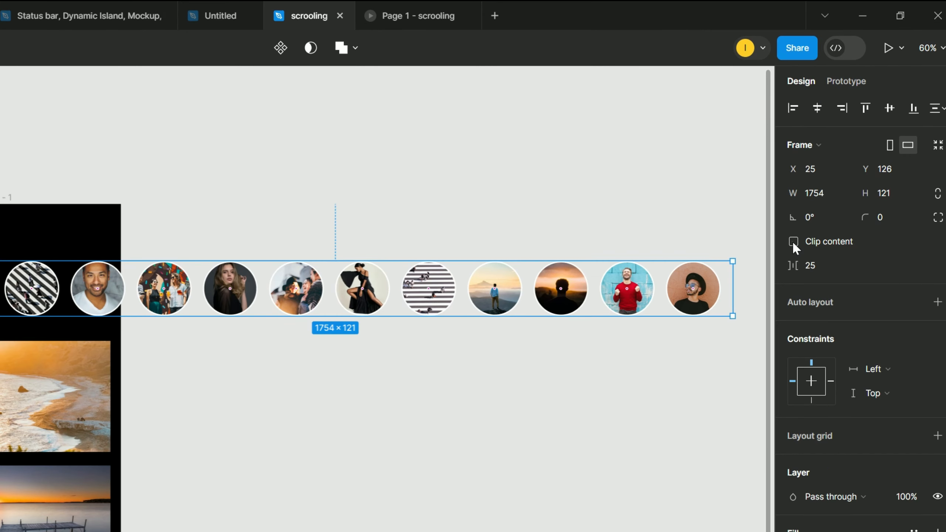
{"action": "left_click", "coordinate": [794, 242]}
{"action": "left_click_drag", "start_coordinate": [731, 290], "coordinate": [579, 297]}
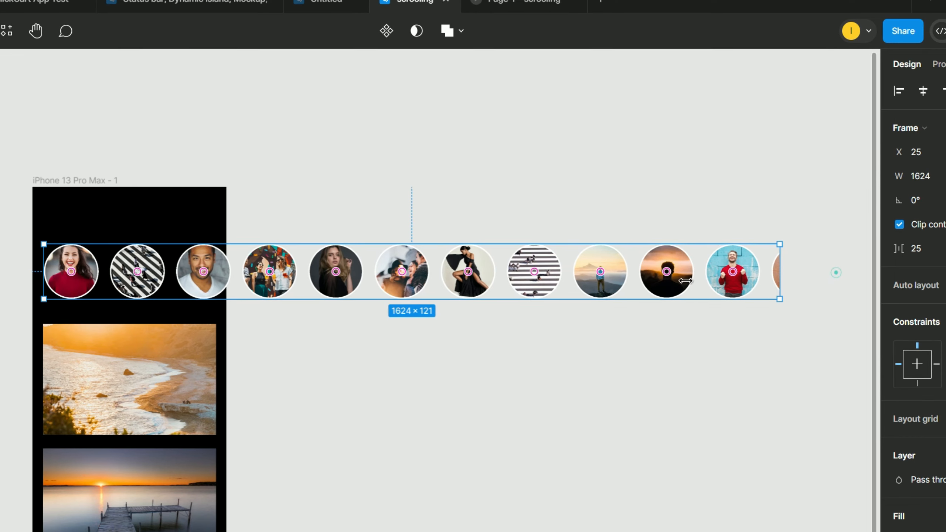
{"action": "left_click_drag", "start_coordinate": [685, 280], "coordinate": [225, 329]}
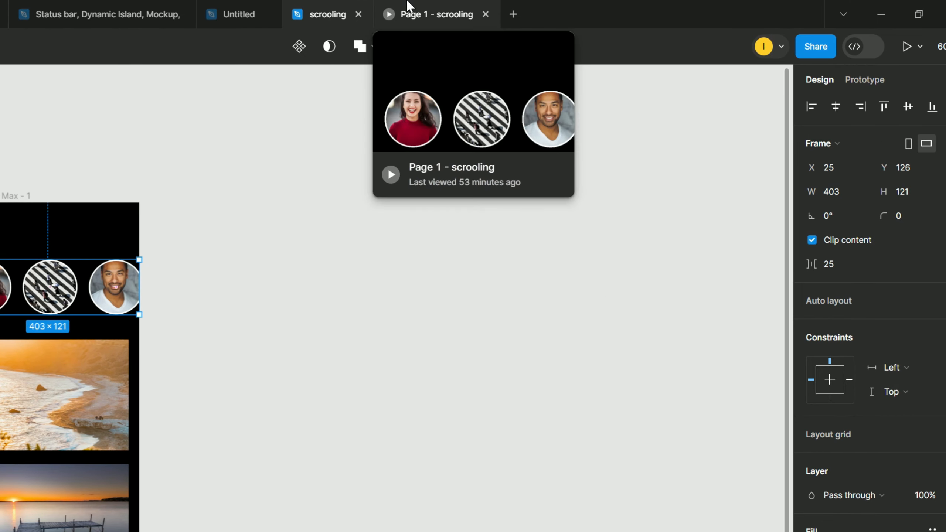
Step: Switch to the Page 1 - scrooling prototype and test scrolling the circular photos horizontally and the image feed vertically
{"action": "left_click", "coordinate": [410, 5]}
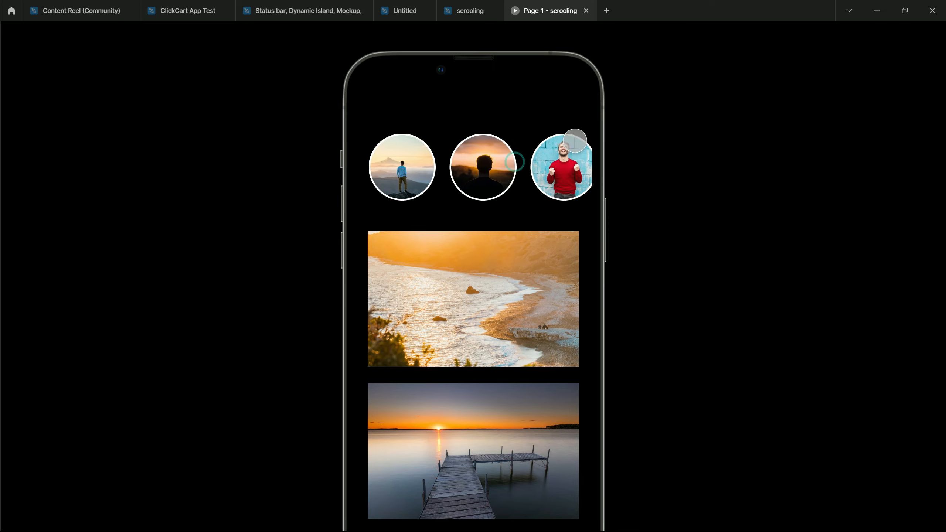
{"action": "left_click_drag", "start_coordinate": [562, 152], "coordinate": [364, 203]}
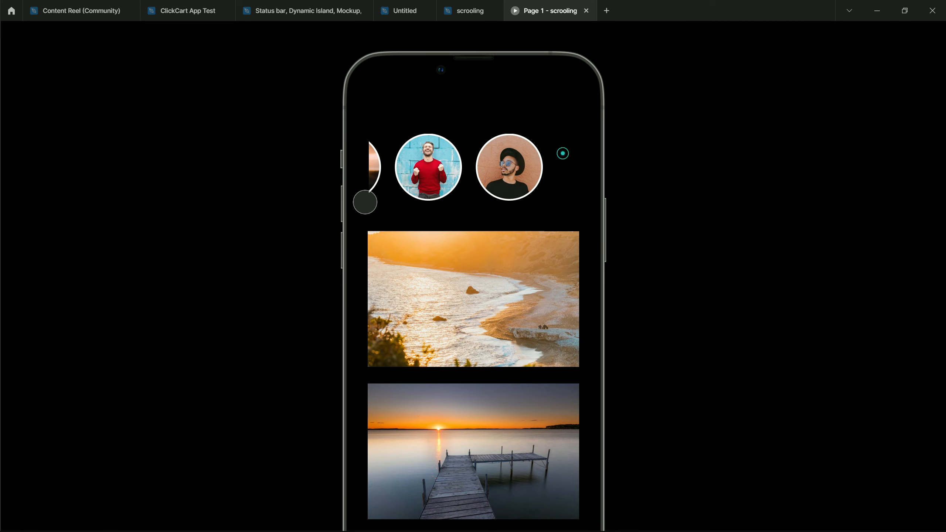
{"action": "left_click_drag", "start_coordinate": [469, 384], "coordinate": [430, 221]}
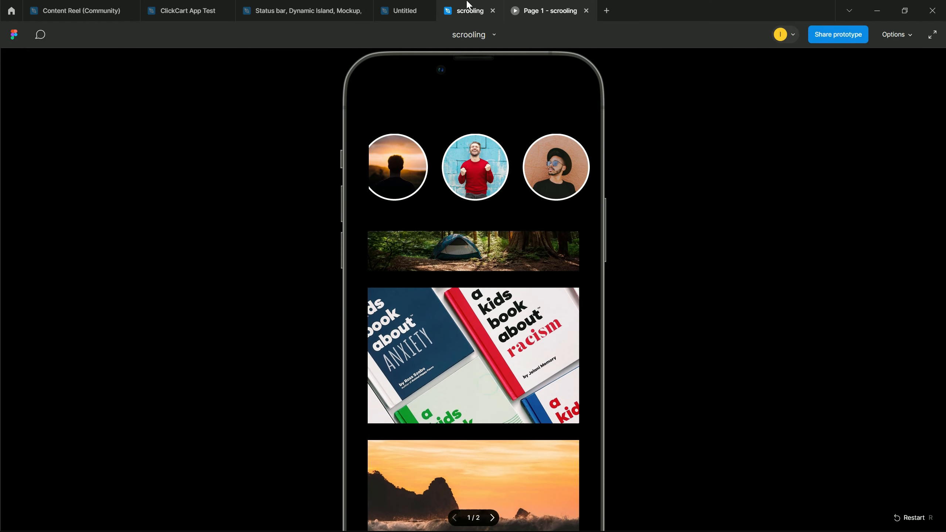
Step: Return to the scrooling design file and widen the circular photo row's frame well beyond the phone screen
{"action": "left_click", "coordinate": [465, 10]}
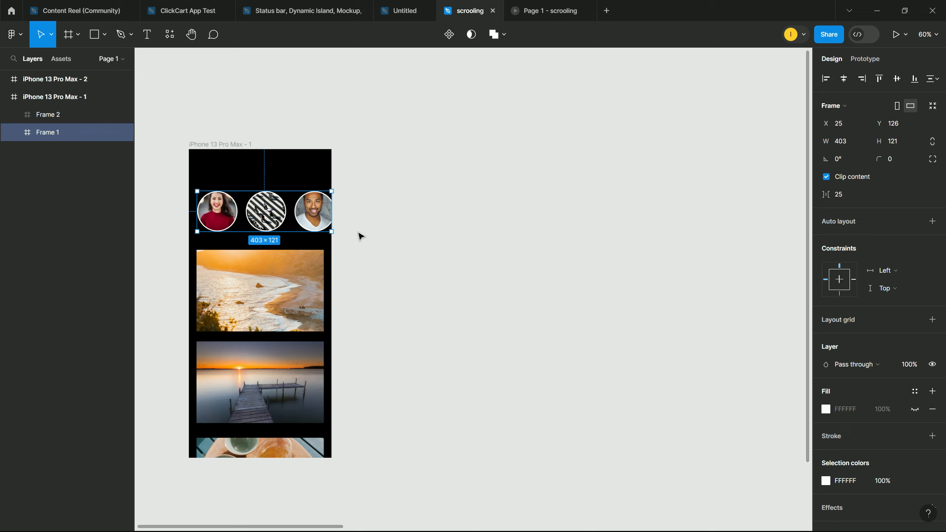
{"action": "left_click_drag", "start_coordinate": [332, 224], "coordinate": [782, 246]}
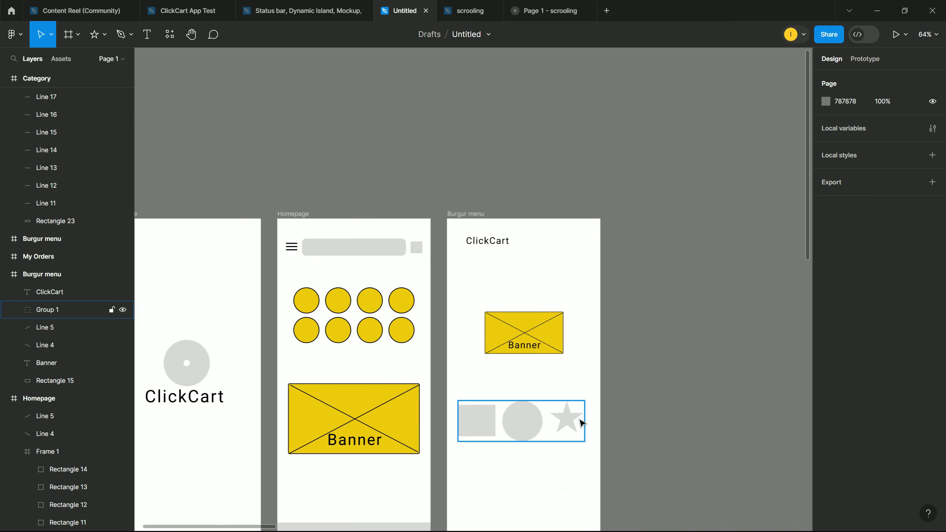
Step: Ungroup the rectangle, circle and star in the Burgur menu screen
{"action": "scroll", "coordinate": [581, 421], "scroll_direction": "down", "scroll_amount": 5}
{"action": "scroll", "coordinate": [579, 424], "scroll_direction": "up", "scroll_amount": 3}
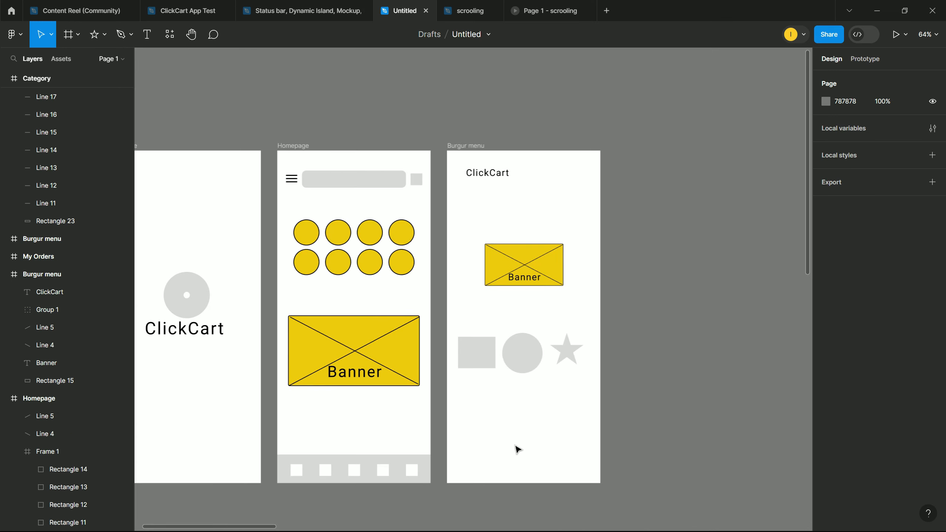
{"action": "scroll", "coordinate": [582, 410], "scroll_direction": "up", "scroll_amount": 1}
{"action": "left_click", "coordinate": [524, 380]}
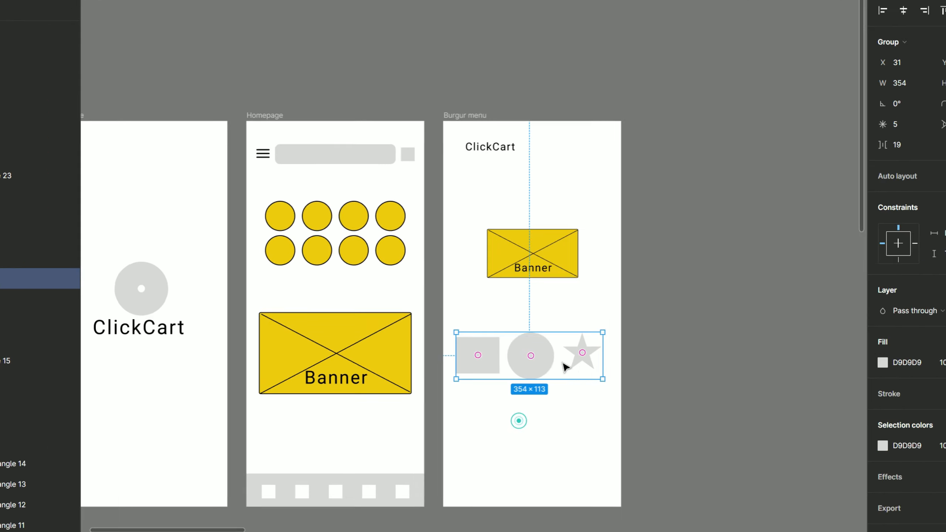
{"action": "right_click", "coordinate": [541, 388]}
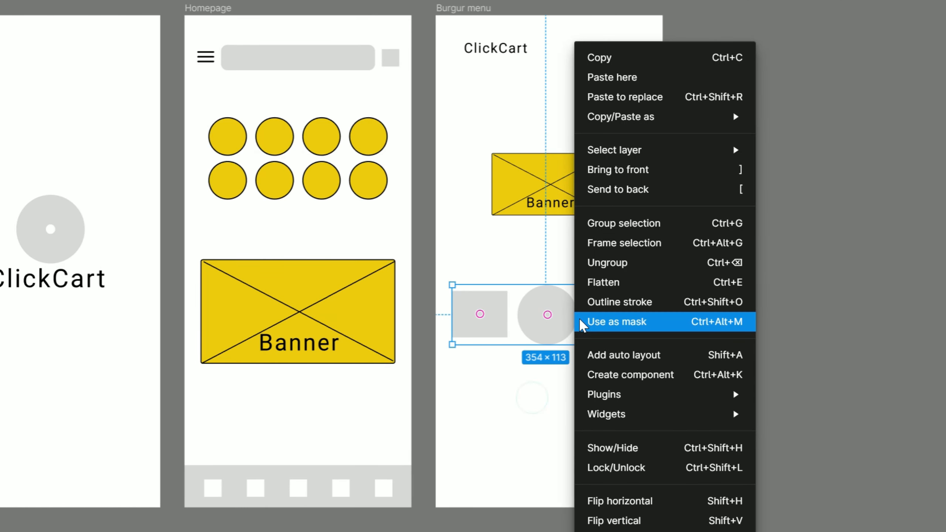
{"action": "left_click", "coordinate": [617, 262]}
{"action": "left_click", "coordinate": [572, 401]}
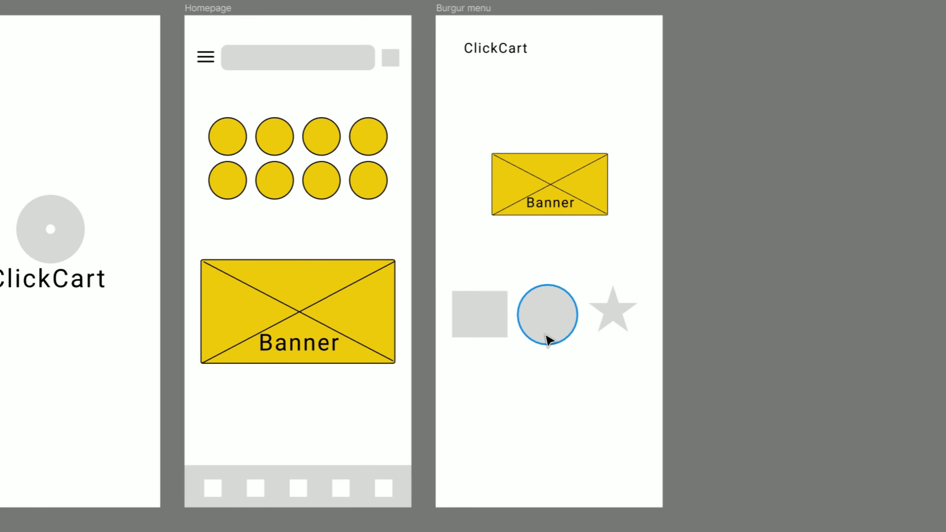
Step: Scale down the rectangle, circle and star and place them in a row beside Burgur menu's ClickCart title
{"action": "left_click_drag", "start_coordinate": [542, 358], "coordinate": [596, 318]}
{"action": "left_click_drag", "start_coordinate": [639, 347], "coordinate": [622, 57]}
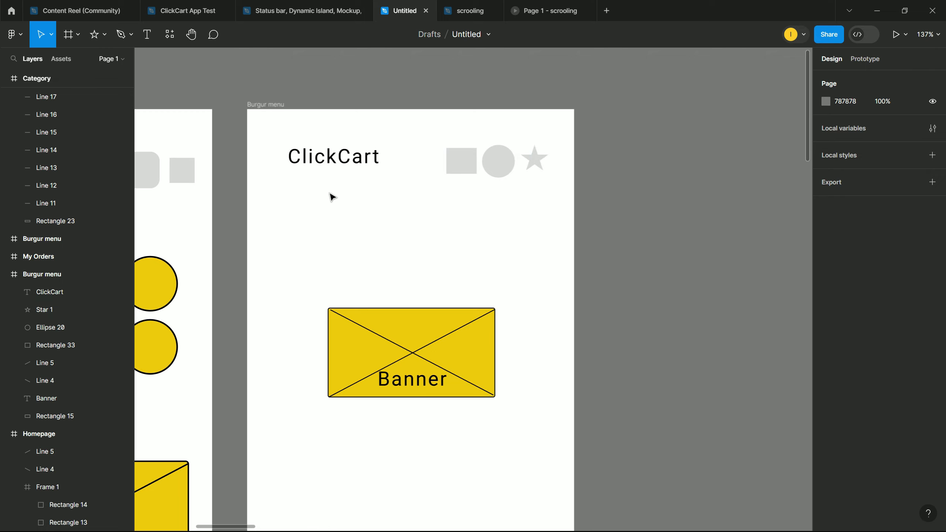
Step: Wrap the ClickCart title, rectangle, circle and star in a frame with Frame selection
{"action": "left_click_drag", "start_coordinate": [301, 216], "coordinate": [540, 151]}
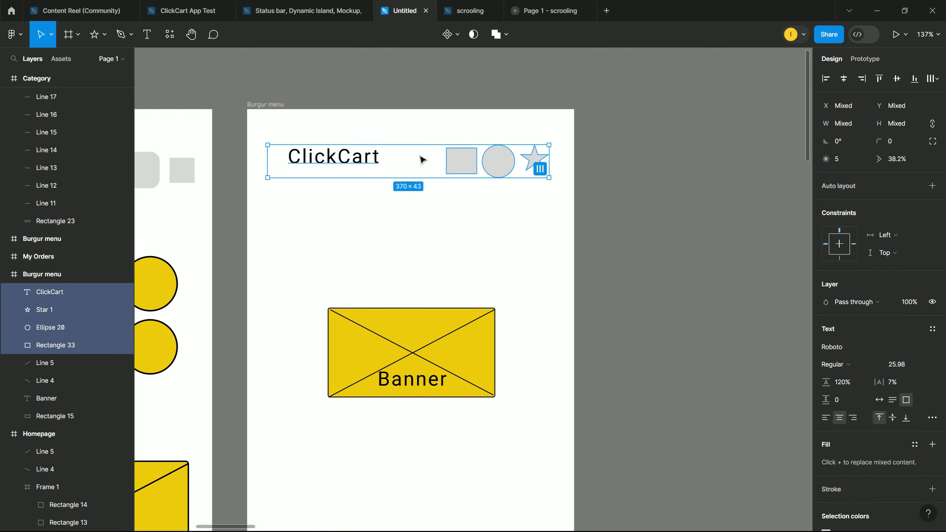
{"action": "right_click", "coordinate": [406, 158]}
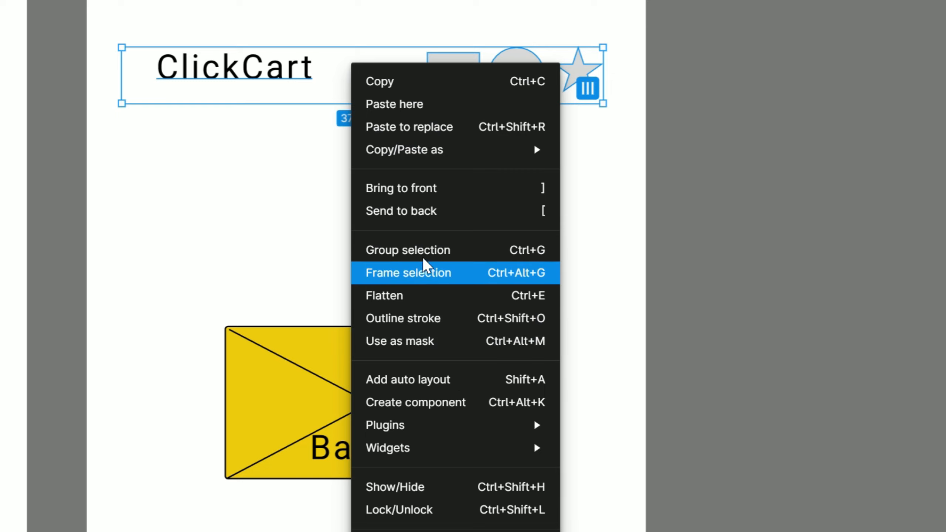
{"action": "left_click", "coordinate": [430, 275]}
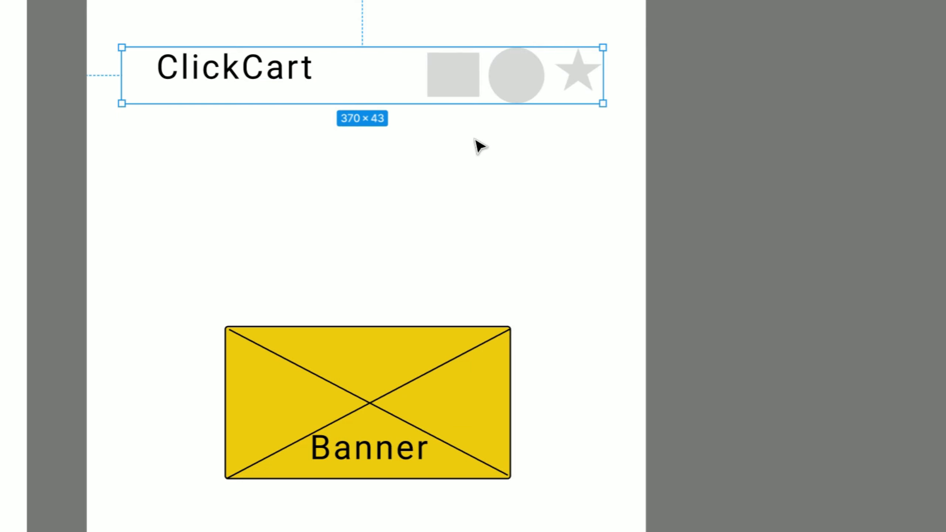
{"action": "left_click", "coordinate": [345, 134]}
Step: Set the horizontal constraint of the header frame's rectangle, circle and star to Right
{"action": "double_click", "coordinate": [247, 74]}
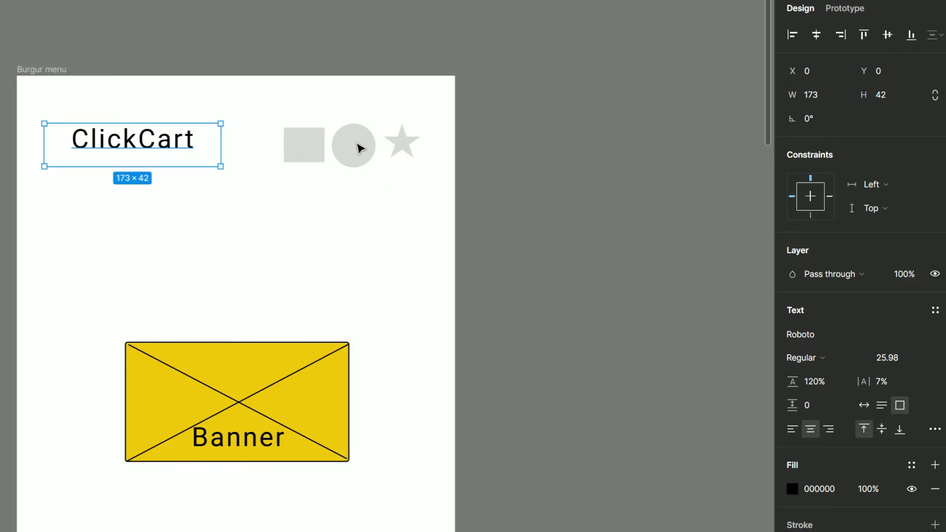
{"action": "left_click", "coordinate": [308, 146]}
{"action": "left_click", "coordinate": [871, 184]}
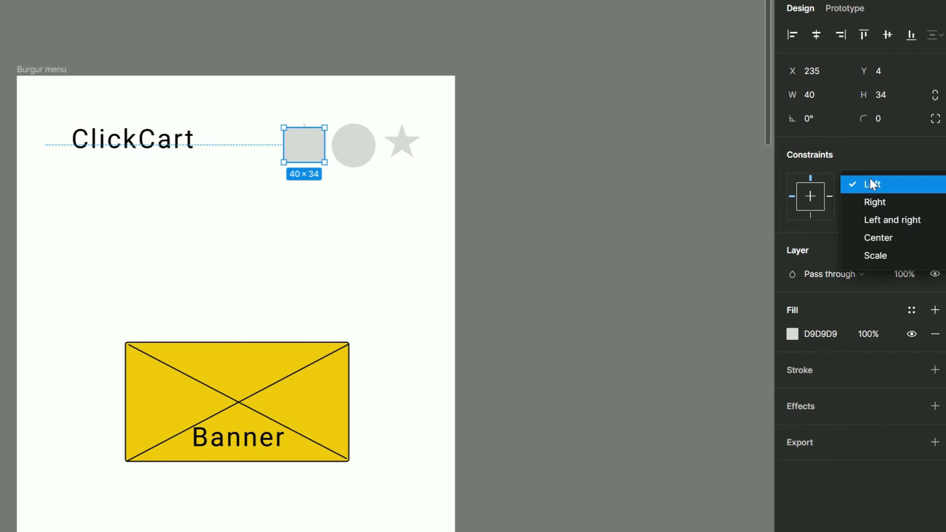
{"action": "left_click", "coordinate": [873, 201]}
{"action": "left_click", "coordinate": [361, 155]}
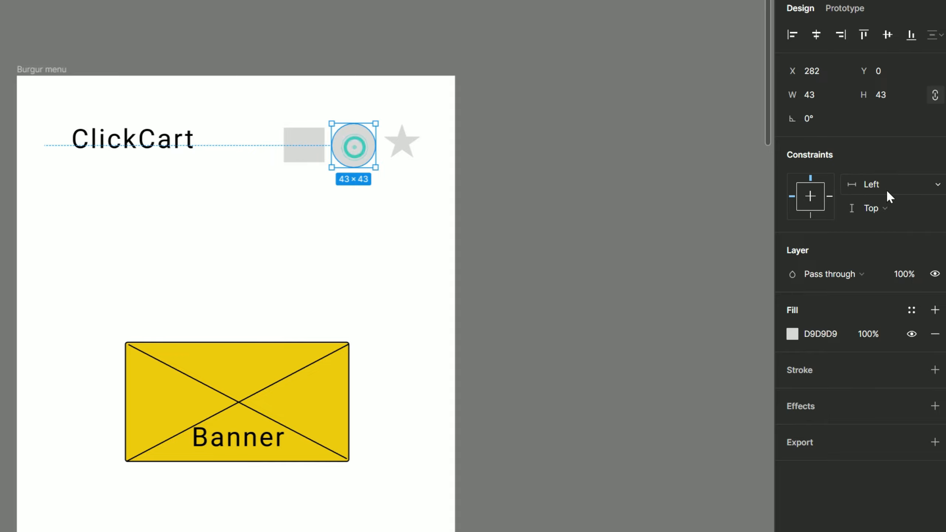
{"action": "left_click", "coordinate": [880, 184]}
{"action": "left_click", "coordinate": [883, 204]}
{"action": "left_click", "coordinate": [401, 149]}
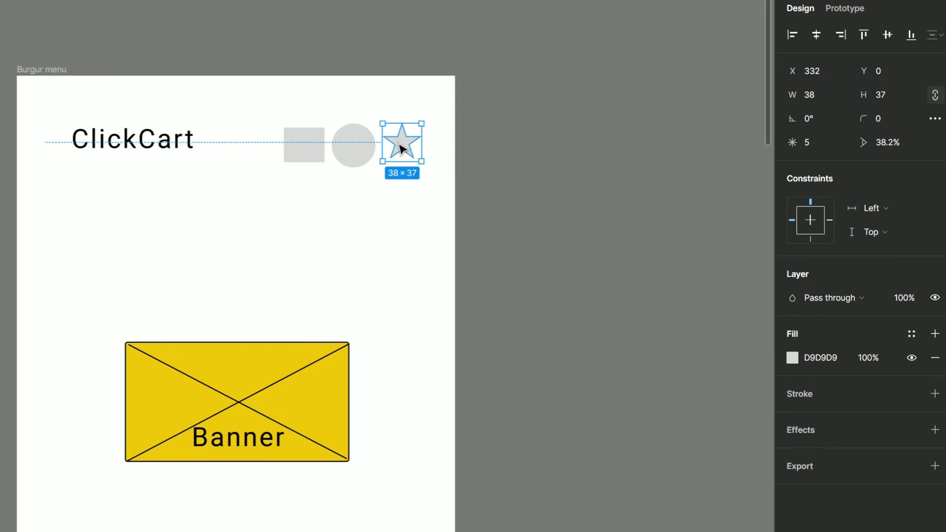
{"action": "left_click", "coordinate": [882, 207]}
{"action": "left_click", "coordinate": [888, 226]}
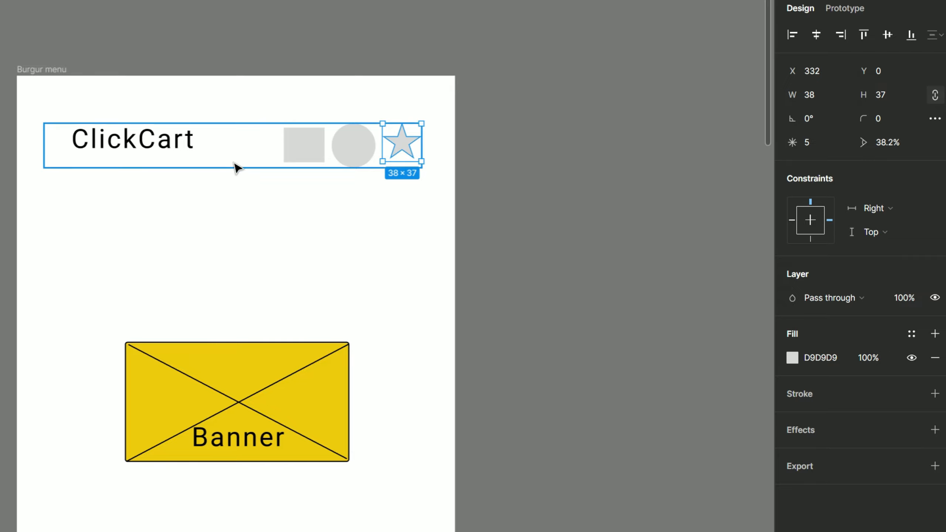
Step: Widen the Burgur menu's header frame to 376 and place a duplicate of it just below
{"action": "left_click", "coordinate": [208, 154]}
{"action": "mouse_move", "coordinate": [423, 149]}
{"action": "left_mouse_down"}
{"action": "mouse_move", "coordinate": [300, 163]}
{"action": "mouse_move", "coordinate": [427, 166]}
{"action": "left_mouse_up"}
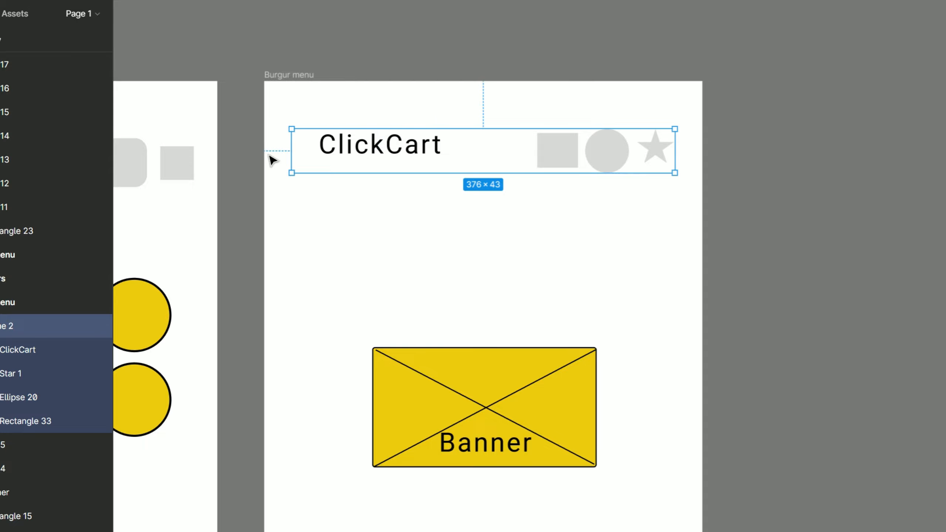
{"action": "left_click_drag", "start_coordinate": [491, 164], "coordinate": [482, 238]}
Step: Add a 1280 × 832 MacBook Air frame beside the Burgur menu screen
{"action": "left_click", "coordinate": [92, 35]}
{"action": "left_click", "coordinate": [87, 73]}
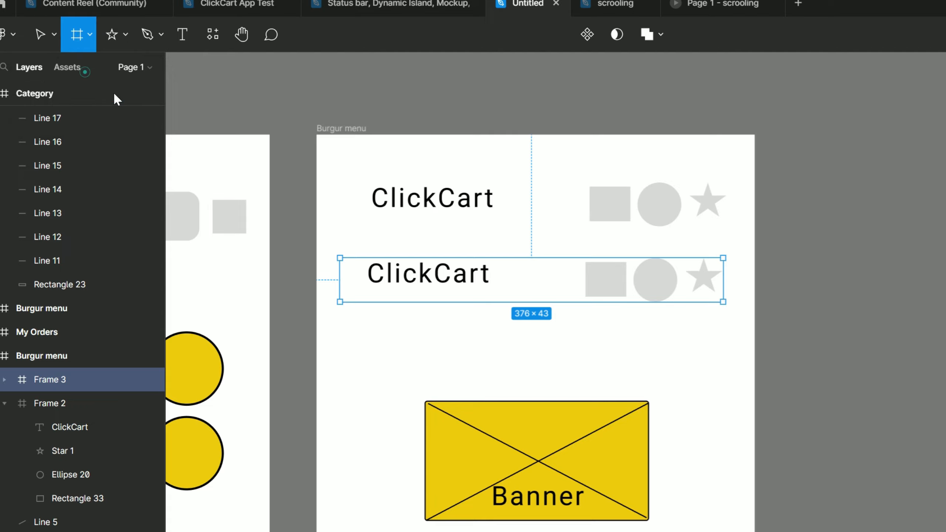
{"action": "left_click", "coordinate": [820, 181]}
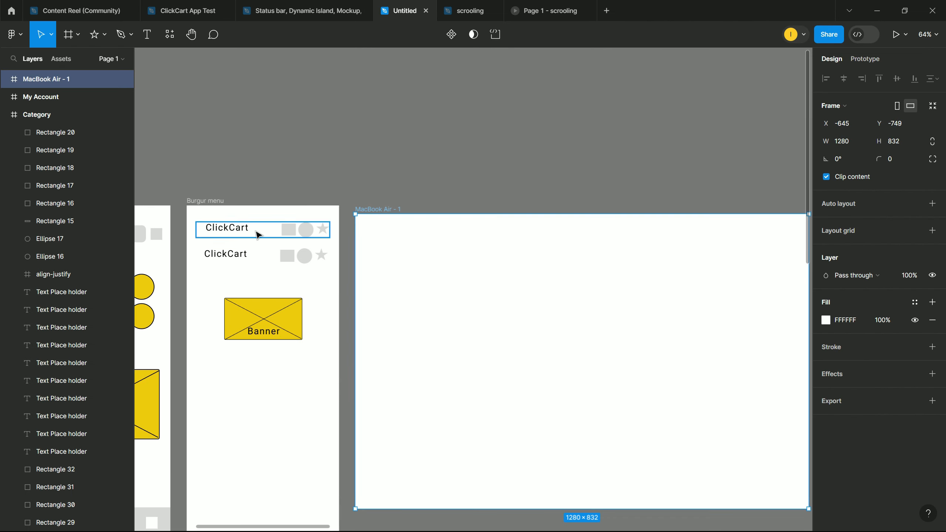
Step: Move the duplicated header frame to the top of the MacBook Air screen and widen it to 1172
{"action": "left_click", "coordinate": [261, 258]}
{"action": "left_click_drag", "start_coordinate": [261, 259], "coordinate": [435, 246]}
{"action": "left_click_drag", "start_coordinate": [503, 243], "coordinate": [789, 245]}
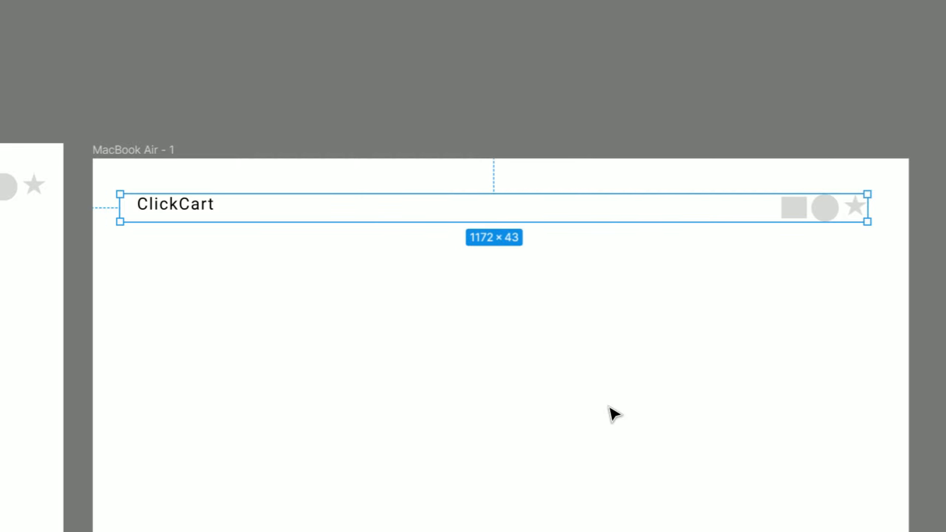
Step: Ungroup the header frame in the MacBook Air screen
{"action": "right_click", "coordinate": [536, 219]}
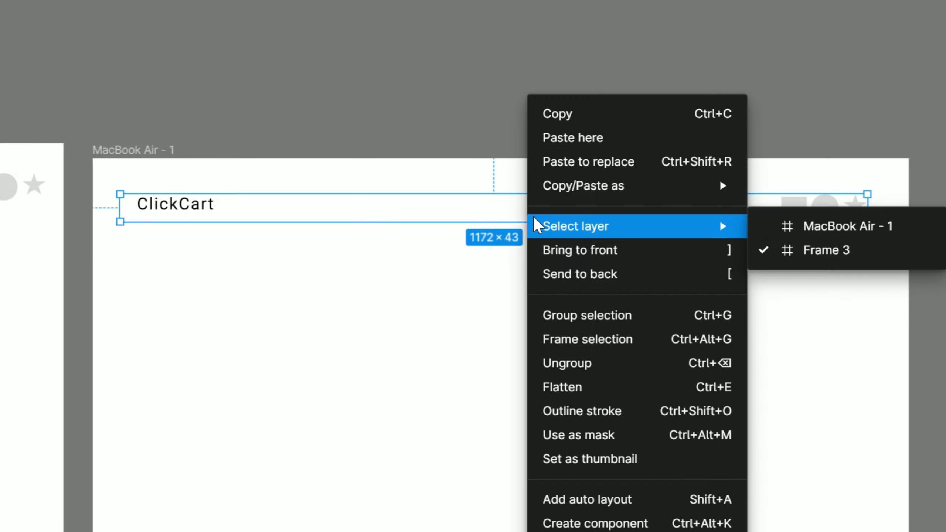
{"action": "left_click", "coordinate": [584, 369]}
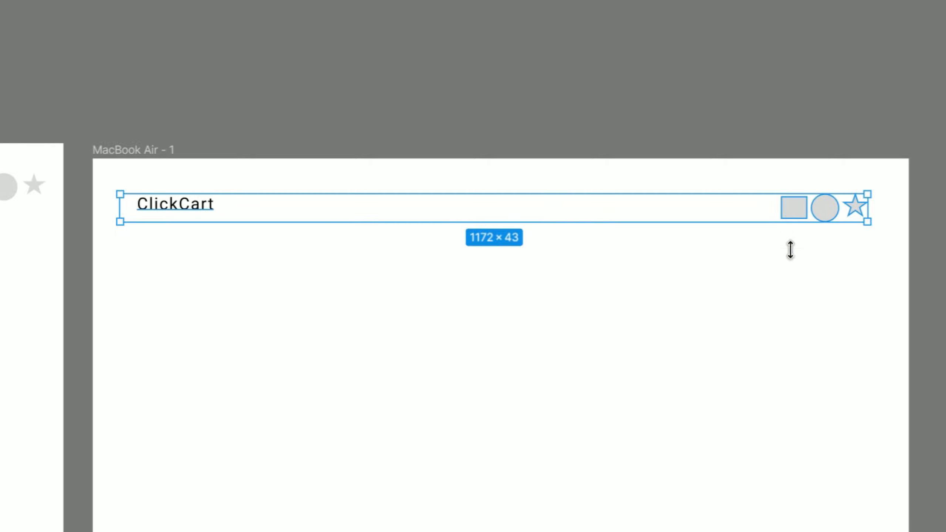
{"action": "left_click", "coordinate": [792, 264]}
Step: Group the MacBook Air screen's rectangle, circle and star, and ungroup them again
{"action": "left_click_drag", "start_coordinate": [783, 239], "coordinate": [872, 209]}
{"action": "right_click", "coordinate": [800, 210]}
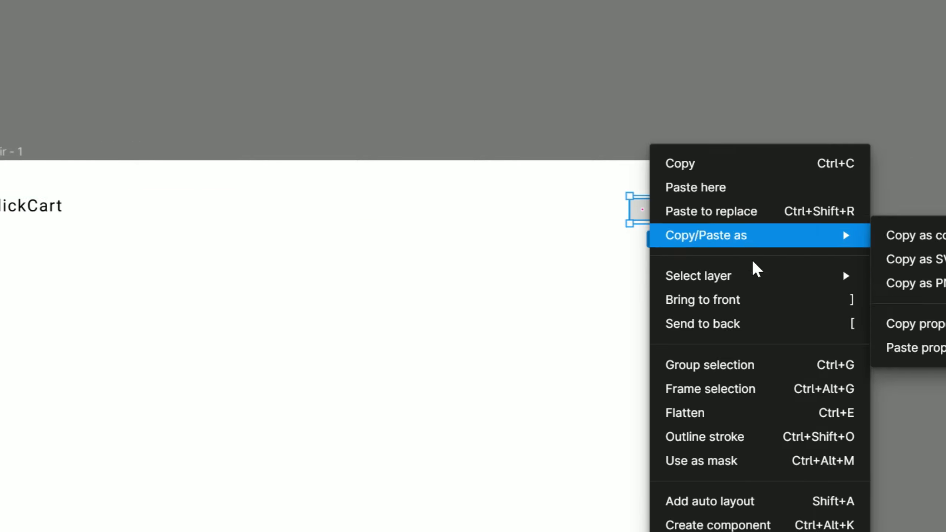
{"action": "left_click", "coordinate": [721, 365]}
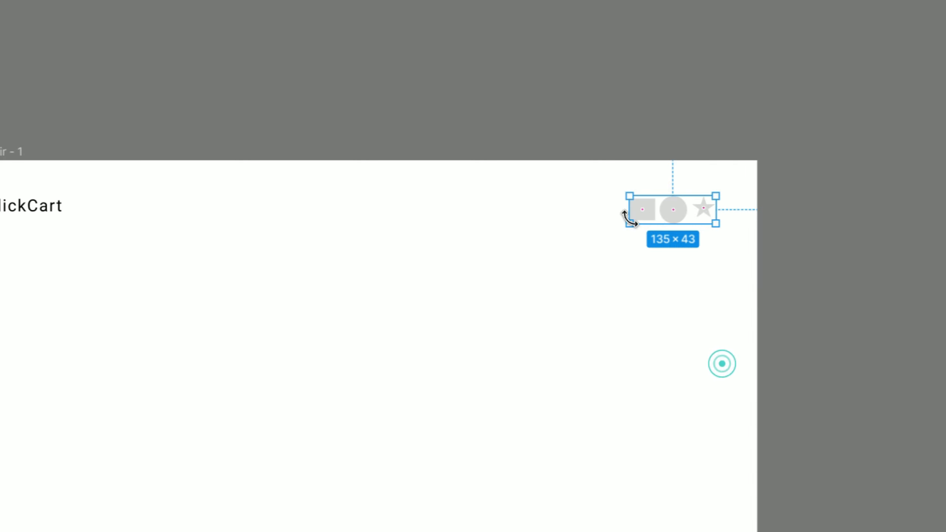
{"action": "right_click", "coordinate": [656, 209]}
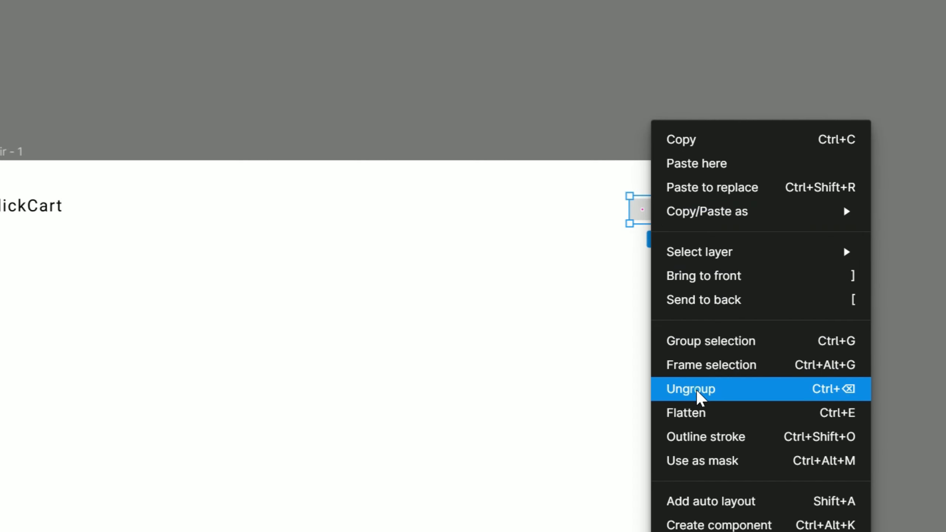
{"action": "left_click", "coordinate": [671, 392]}
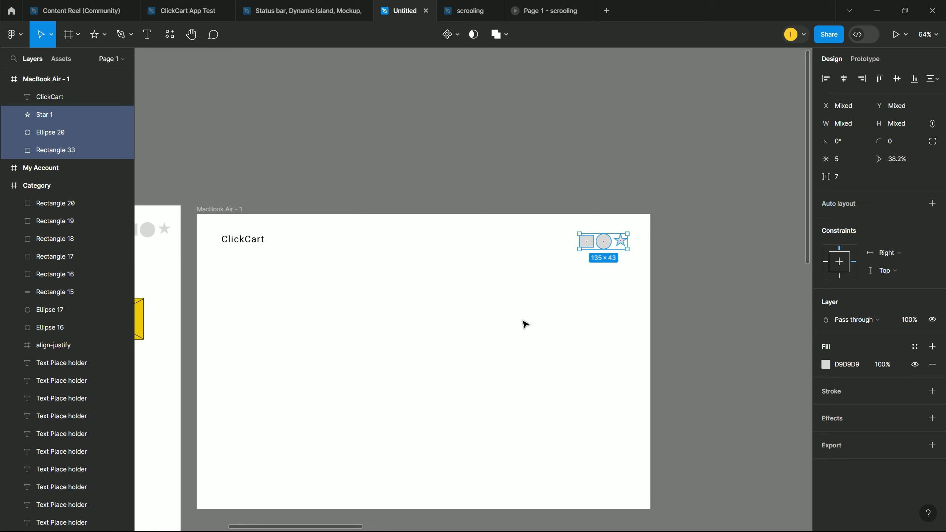
Step: Delete the MacBook Air - 1 frame together with its header elements
{"action": "left_click", "coordinate": [601, 294]}
{"action": "left_click_drag", "start_coordinate": [226, 268], "coordinate": [621, 234]}
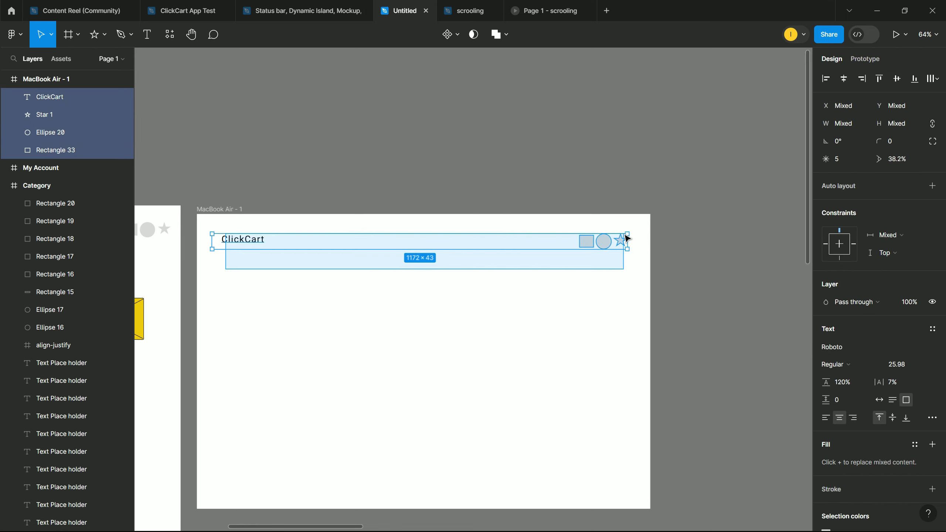
{"action": "left_click", "coordinate": [372, 357]}
{"action": "left_click", "coordinate": [220, 211]}
{"action": "key", "text": "Delete"}
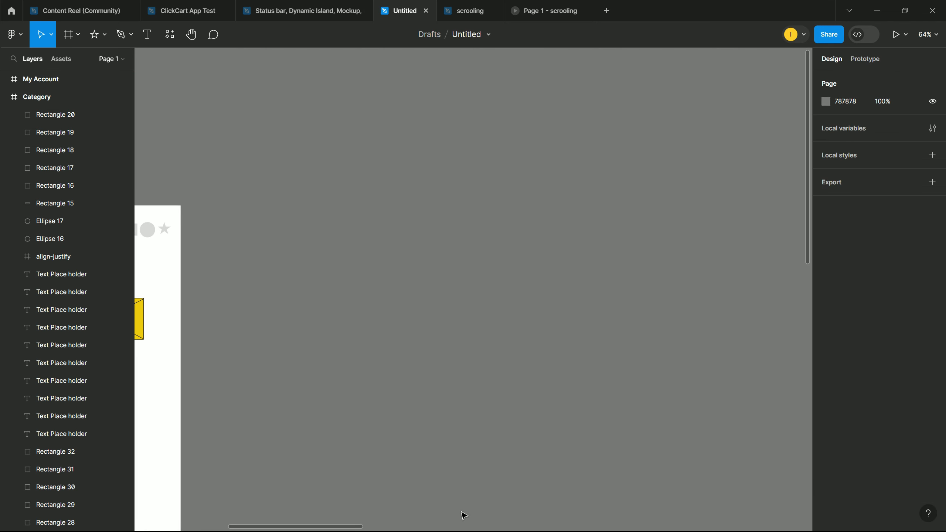
{"action": "left_click_drag", "start_coordinate": [348, 528], "coordinate": [264, 526]}
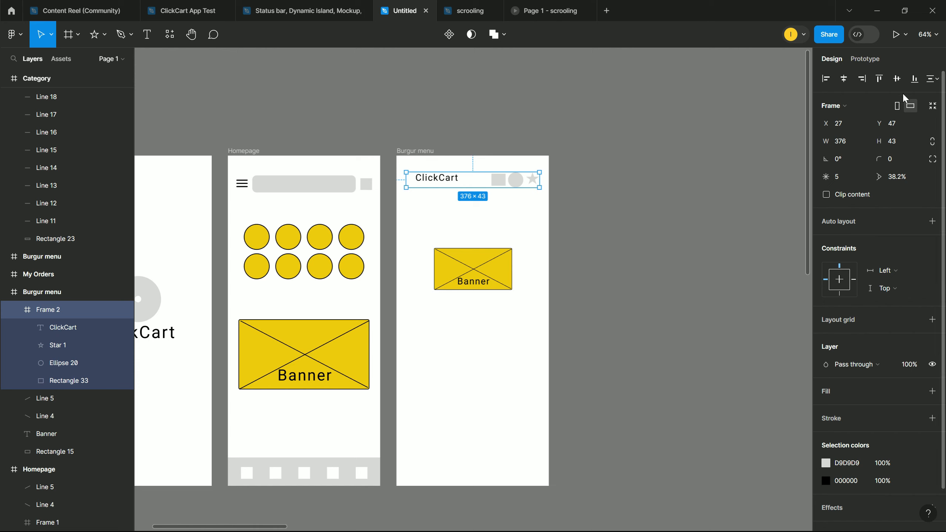
{"action": "left_click", "coordinate": [488, 218]}
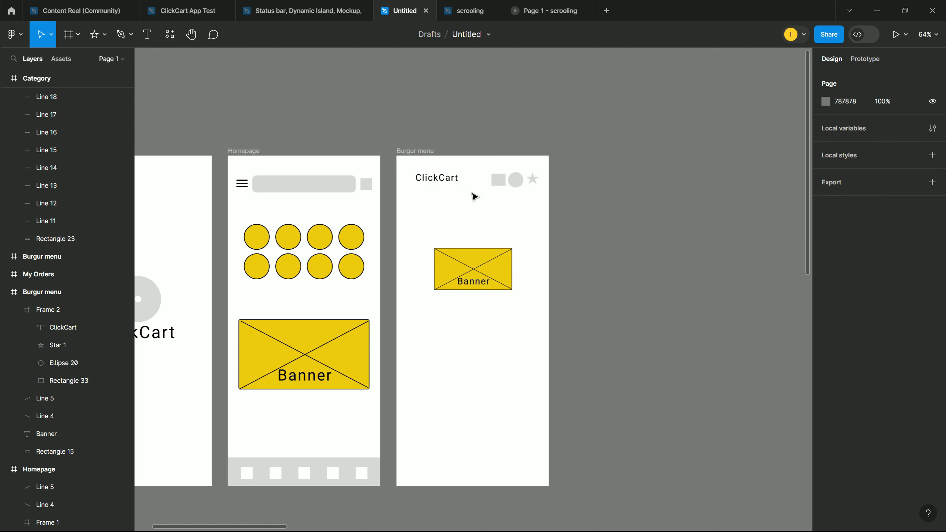